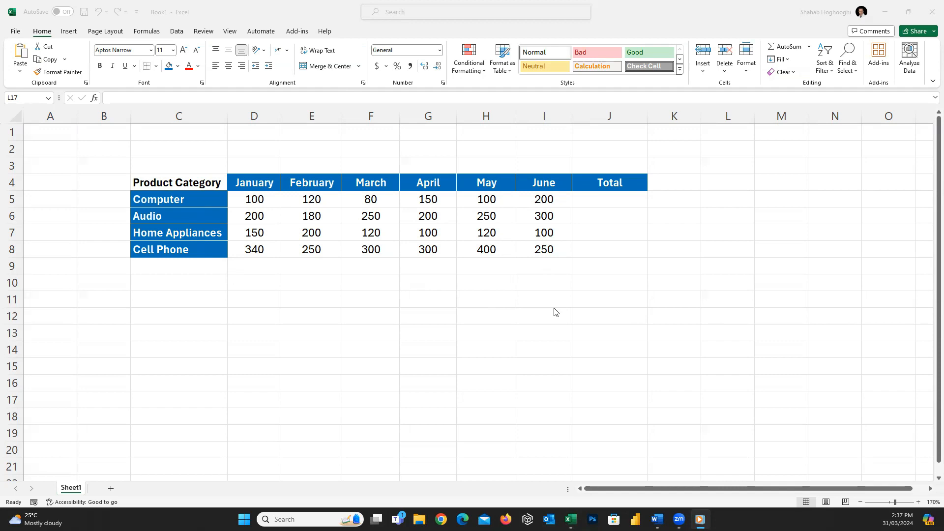
# Step: Enter a SUM function in J5 totalling the Computer row across D5:I5
pyautogui.click(626, 199)
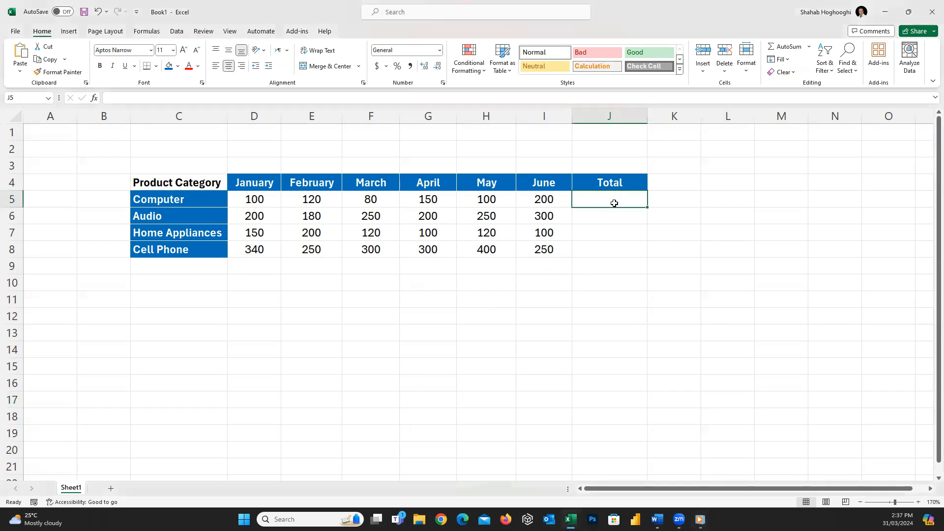
pyautogui.write('=')
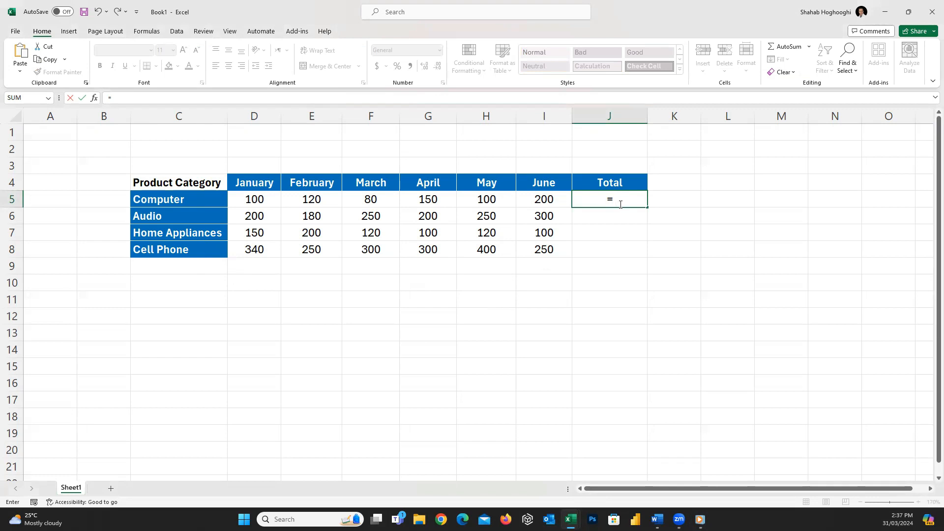
pyautogui.click(51, 99)
pyautogui.click(51, 99)
pyautogui.click(30, 99)
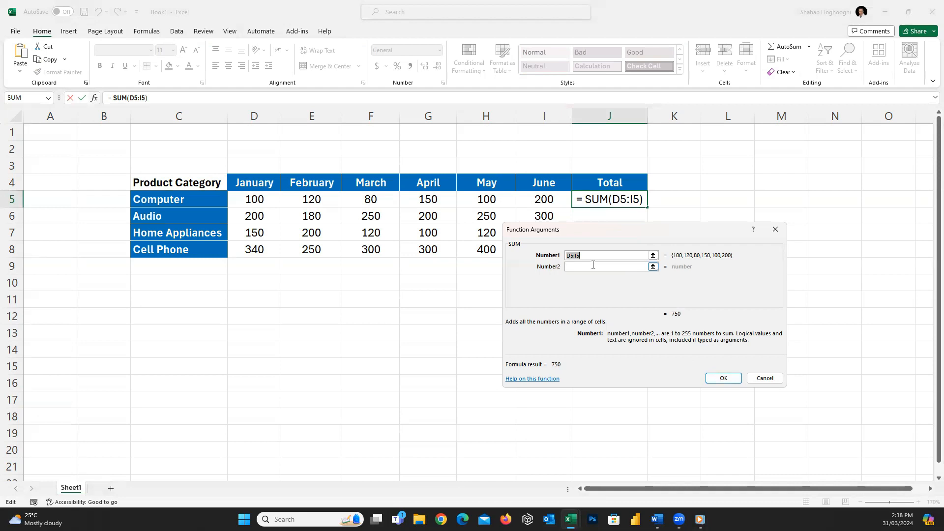
pyautogui.click(590, 256)
pyautogui.click(723, 378)
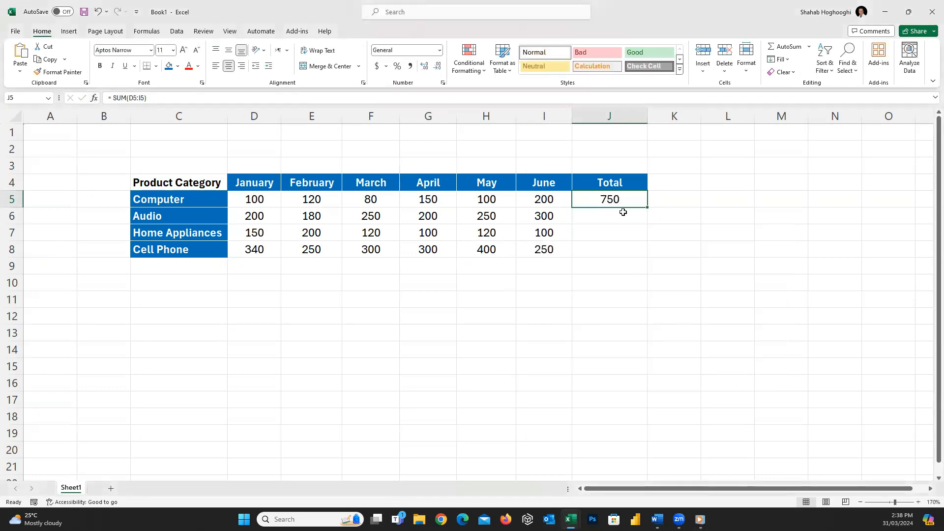
# Step: Copy the total formula from J5 down through J8 and check the copied formulas
pyautogui.click(596, 219)
pyautogui.click(601, 238)
pyautogui.click(608, 248)
pyautogui.click(632, 201)
pyautogui.doubleClick(648, 207)
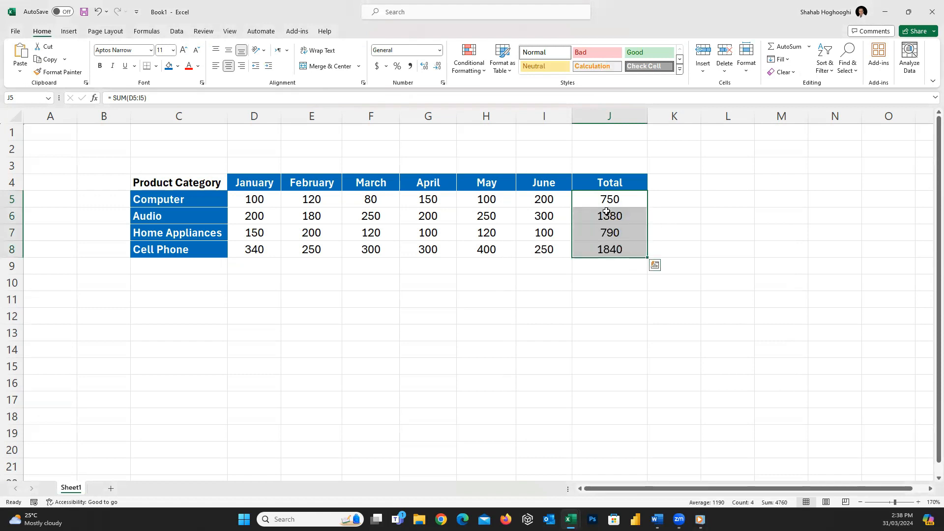
pyautogui.click(623, 232)
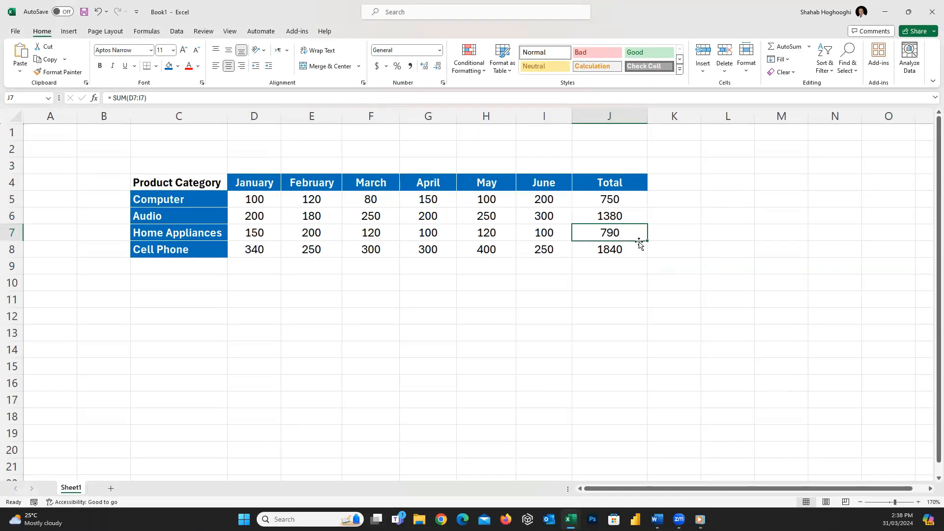
pyautogui.click(637, 250)
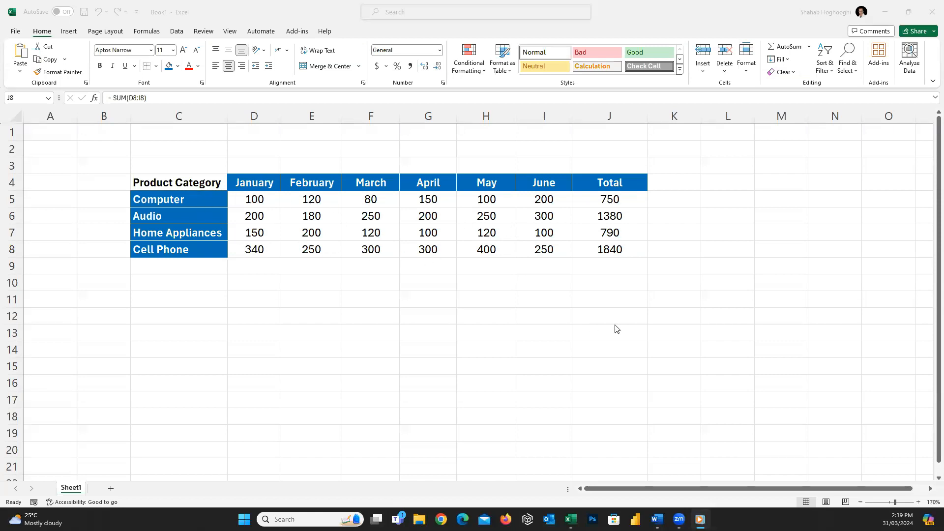
# Step: Add a grand total in J9 with a SUM function over J5:J8
pyautogui.click(608, 271)
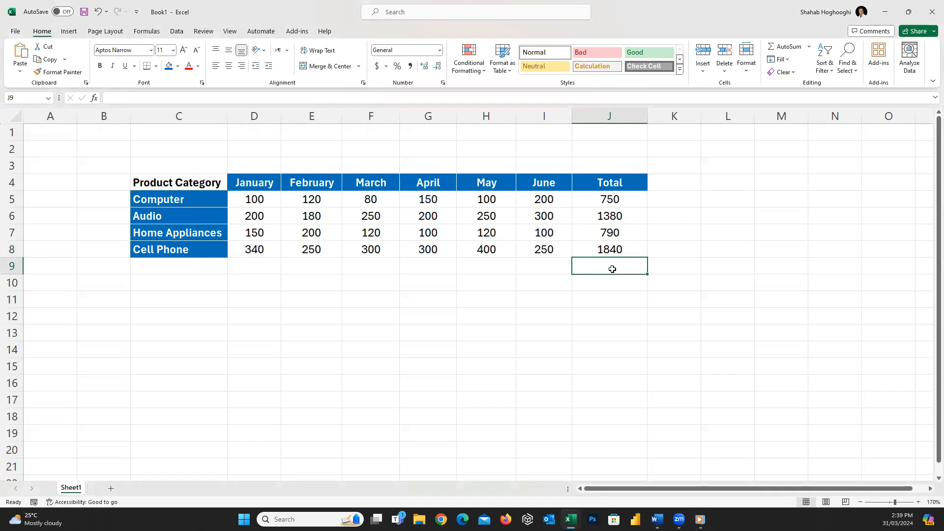
pyautogui.write('=')
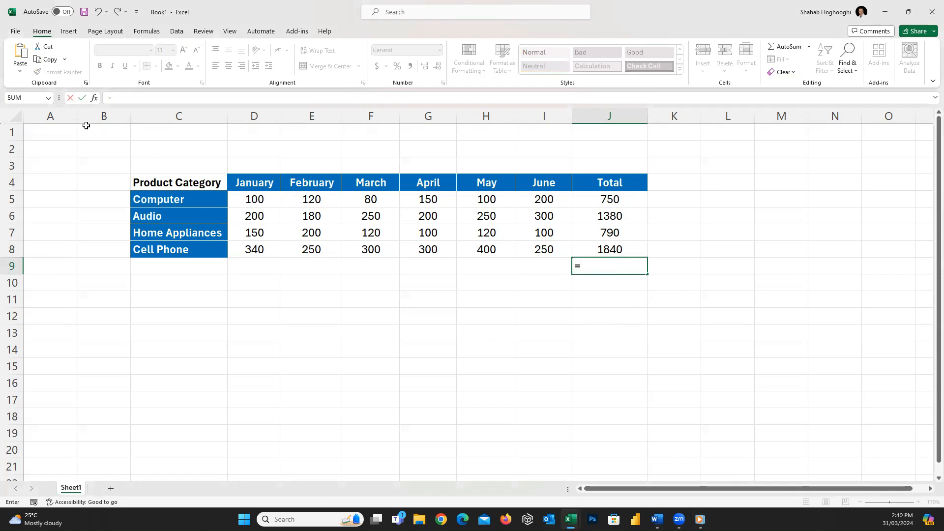
pyautogui.click(48, 98)
pyautogui.click(31, 110)
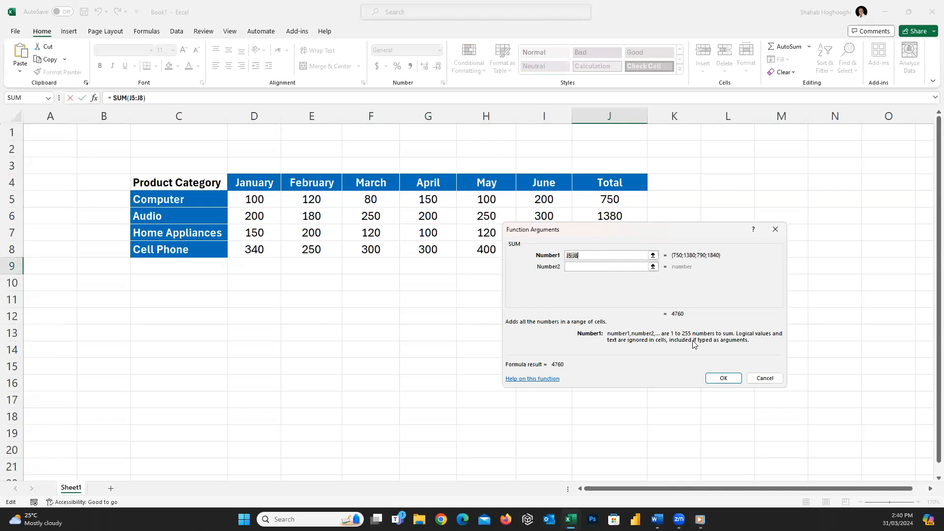
pyautogui.click(727, 378)
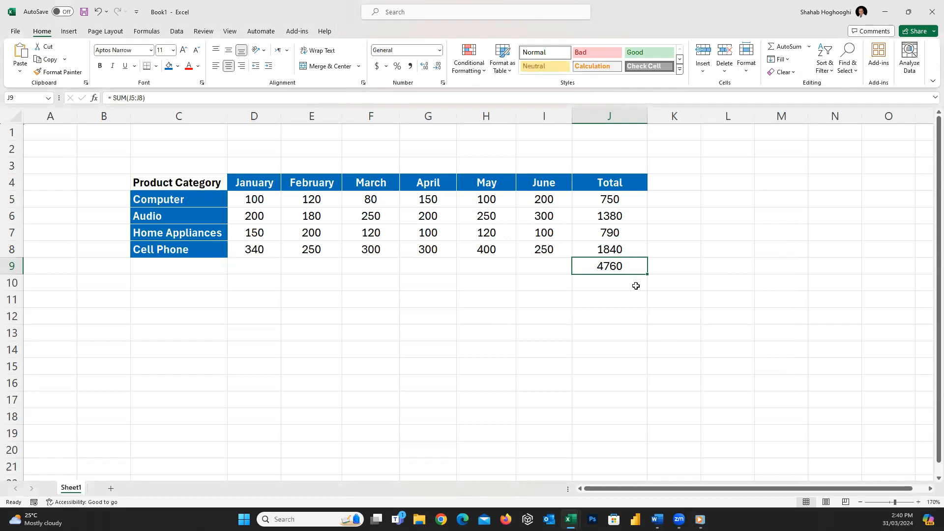
# Step: Enter the formula =J5/J9 in K5 to compute the Computer share of the grand total
pyautogui.click(664, 198)
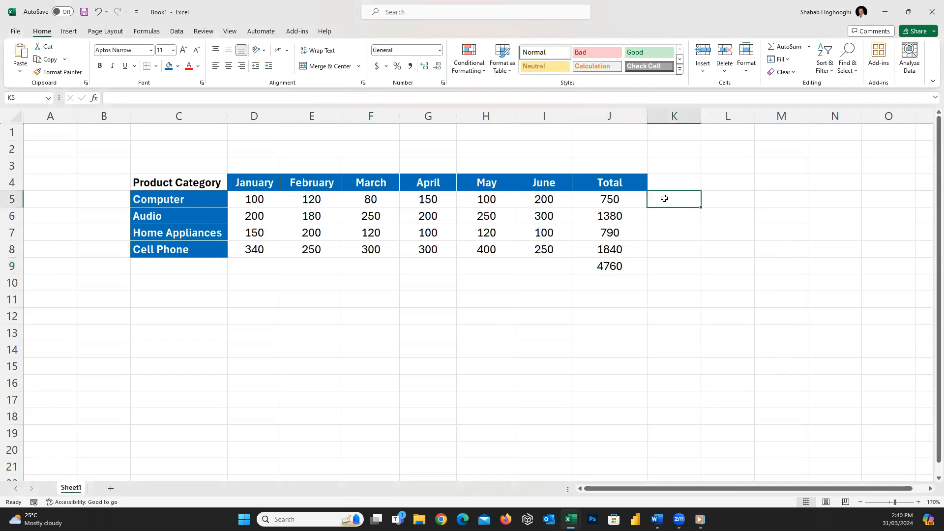
pyautogui.write('=J')
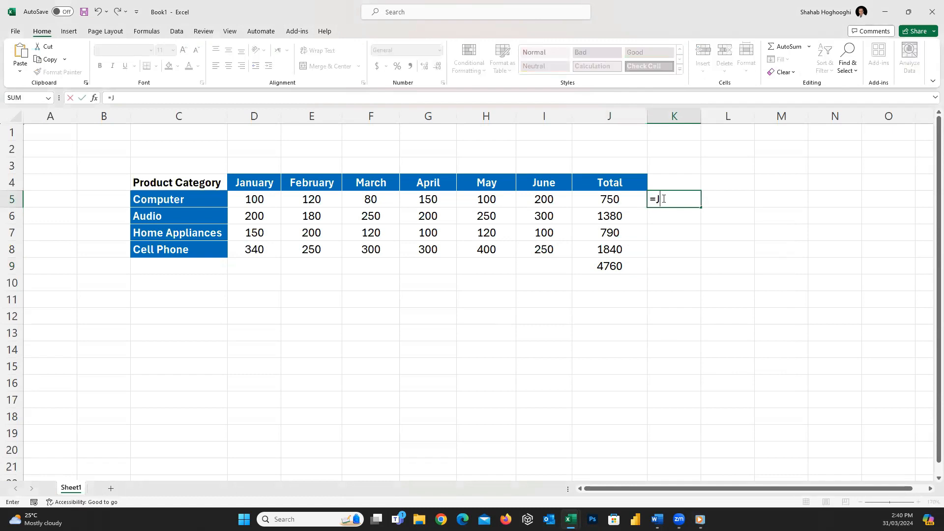
pyautogui.press('Left')
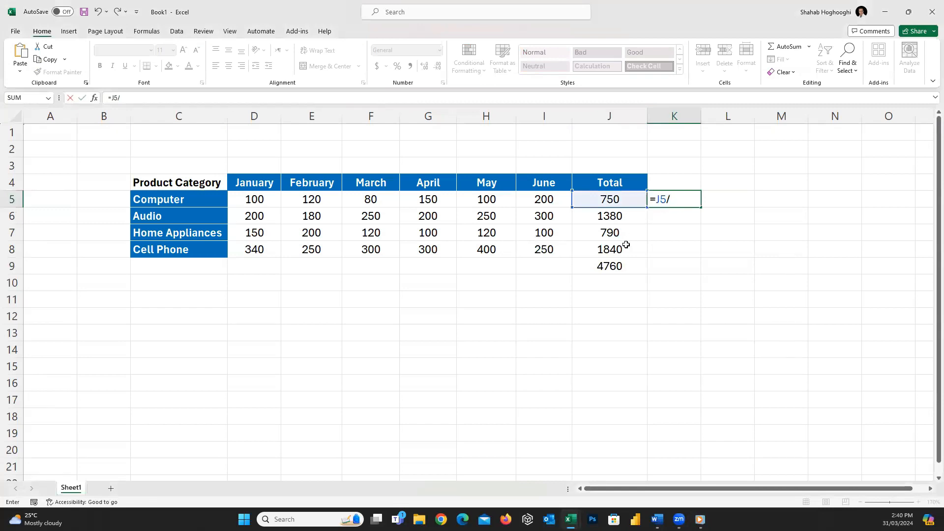
pyautogui.write('J9')
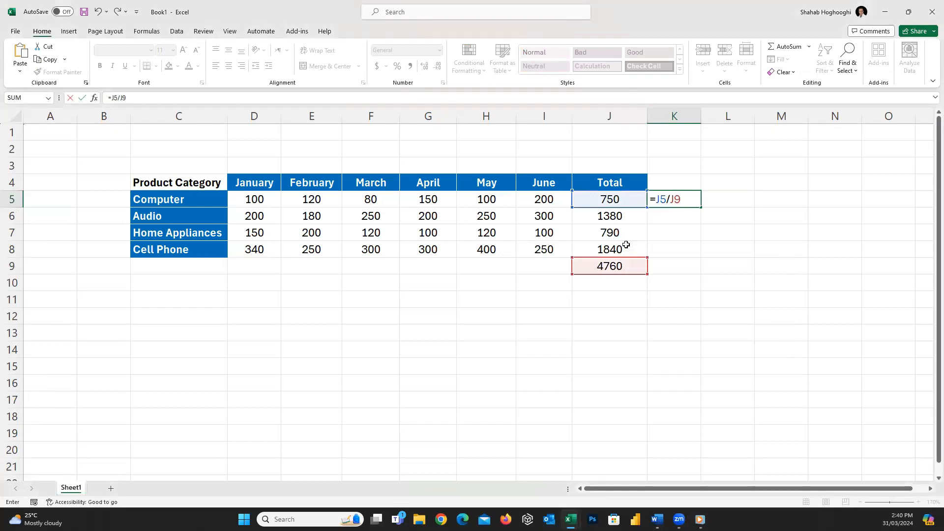
pyautogui.press('Return')
pyautogui.click(697, 199)
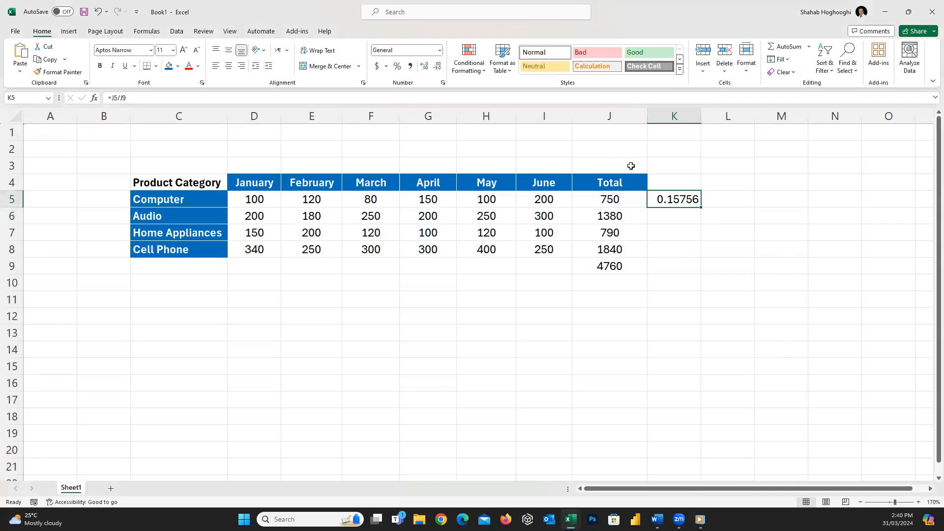
# Step: Format column K as percentages and fill K5's formula down to K8
pyautogui.click(690, 113)
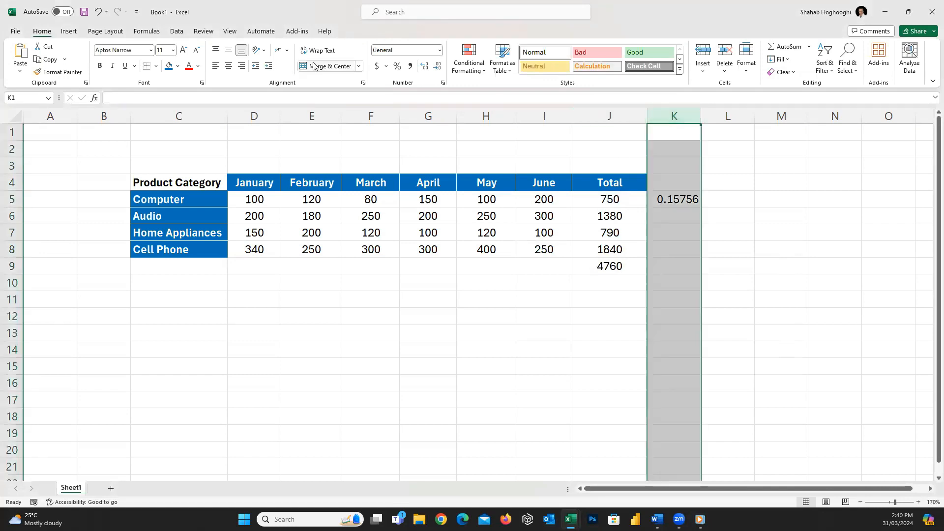
pyautogui.click(397, 66)
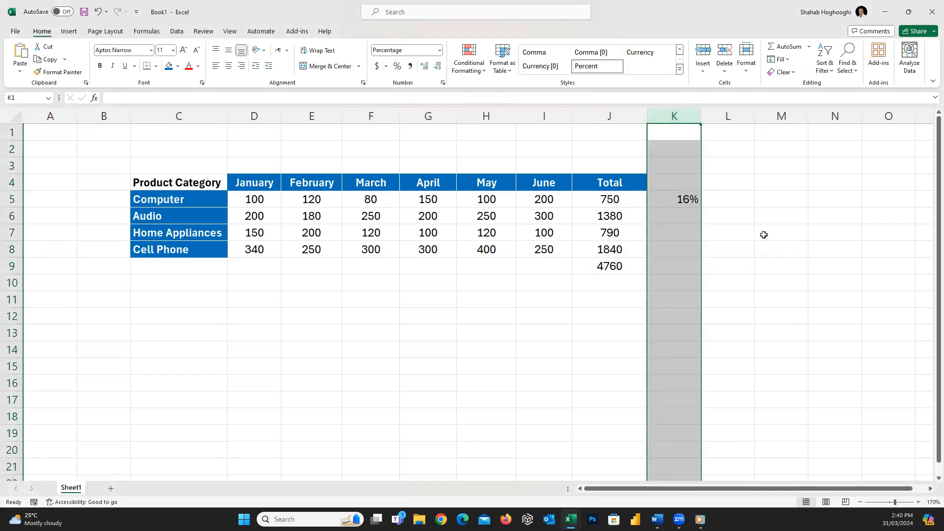
pyautogui.click(691, 199)
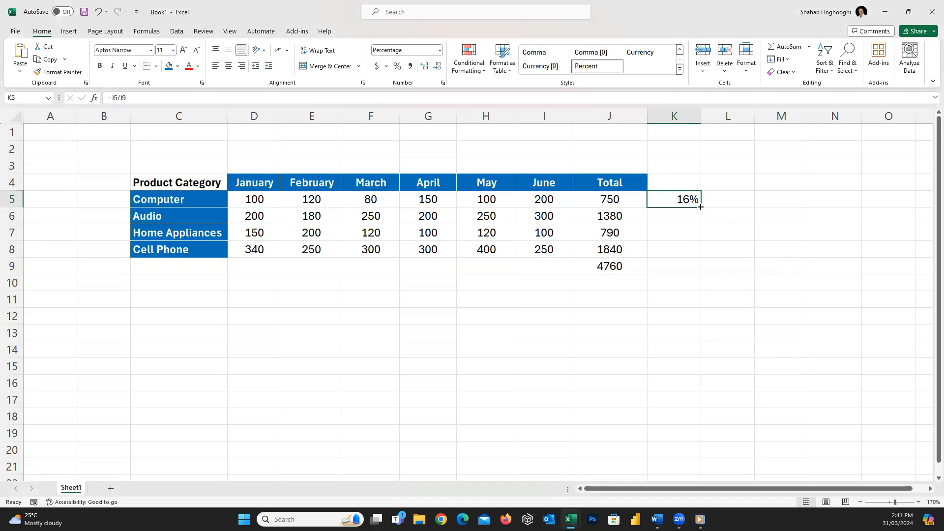
pyautogui.moveTo(700, 207); pyautogui.dragTo(691, 249)
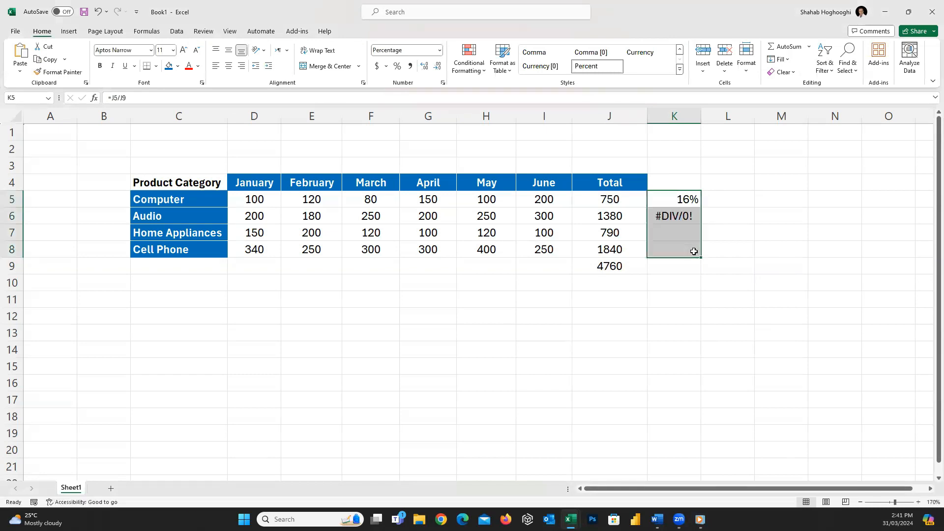
# Step: Examine the copied formulas in column K and the empty cells they divide by below the total
pyautogui.click(684, 220)
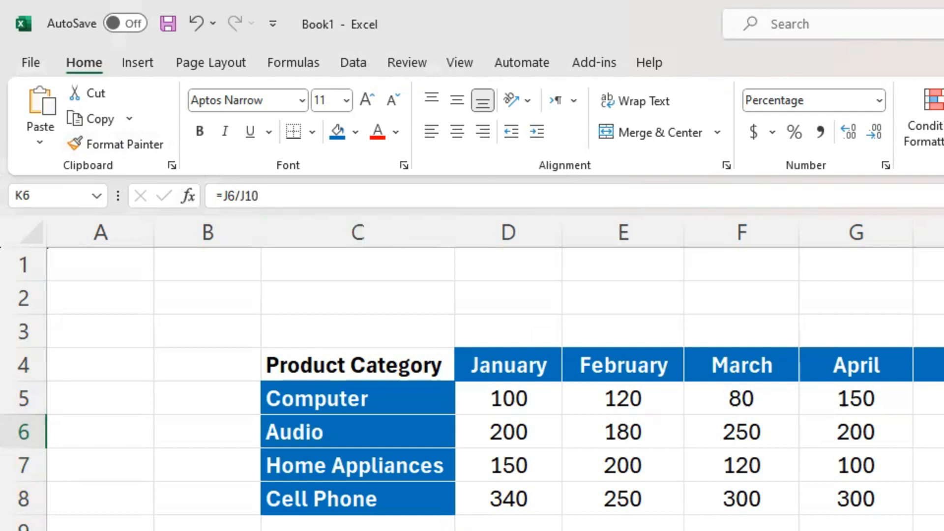
pyautogui.click(710, 348)
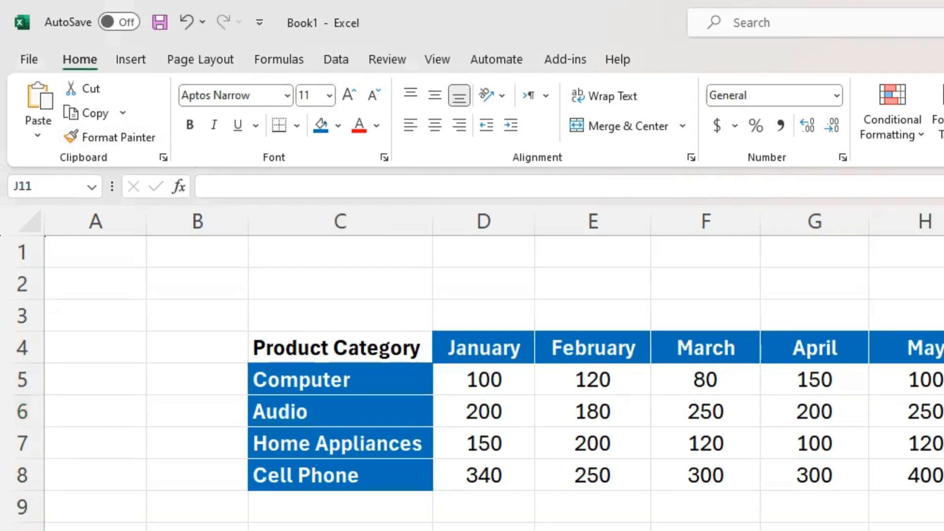
pyautogui.click(710, 329)
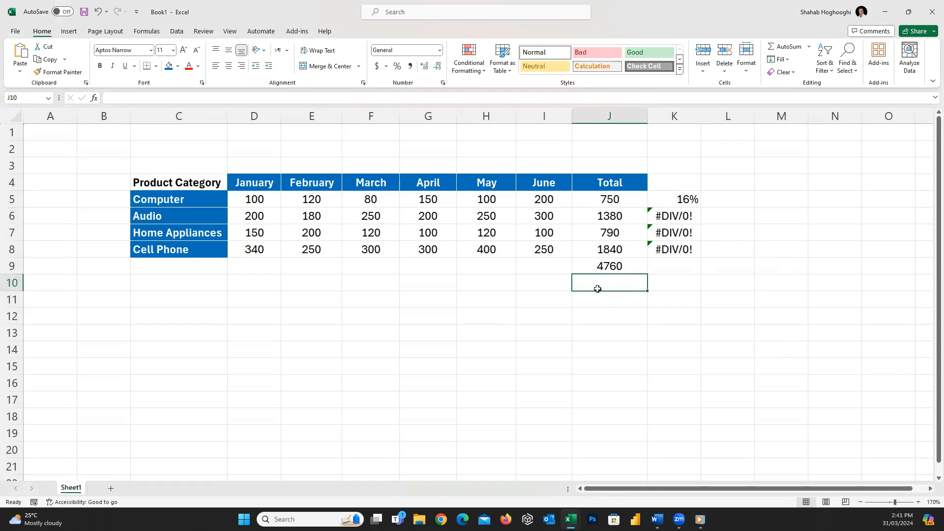
pyautogui.click(684, 215)
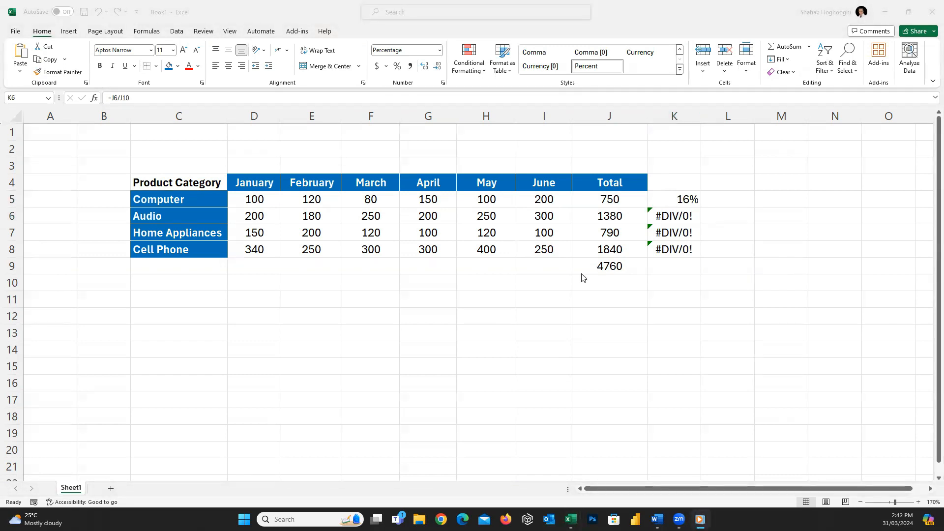
pyautogui.click(672, 220)
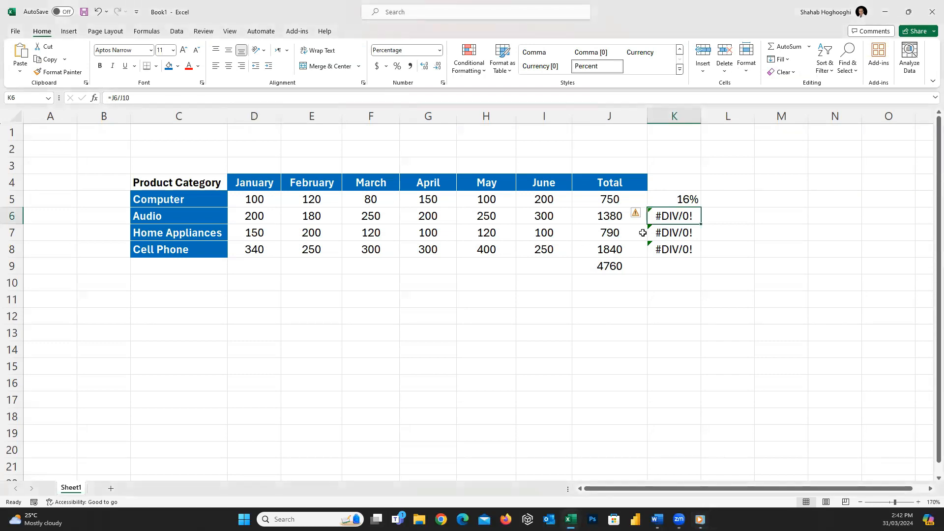
pyautogui.click(687, 200)
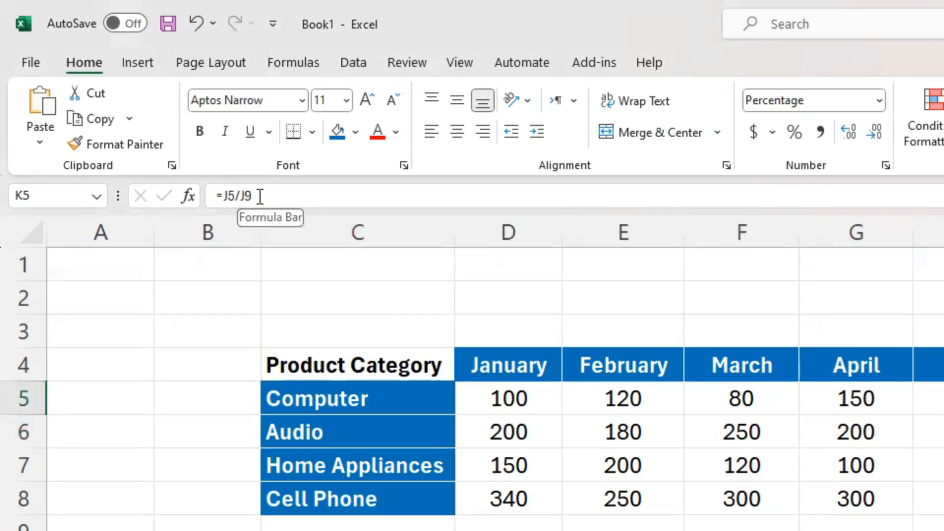
# Step: Make the grand total reference in K5's formula absolute so it reads =J5/$J$9
pyautogui.click(248, 196)
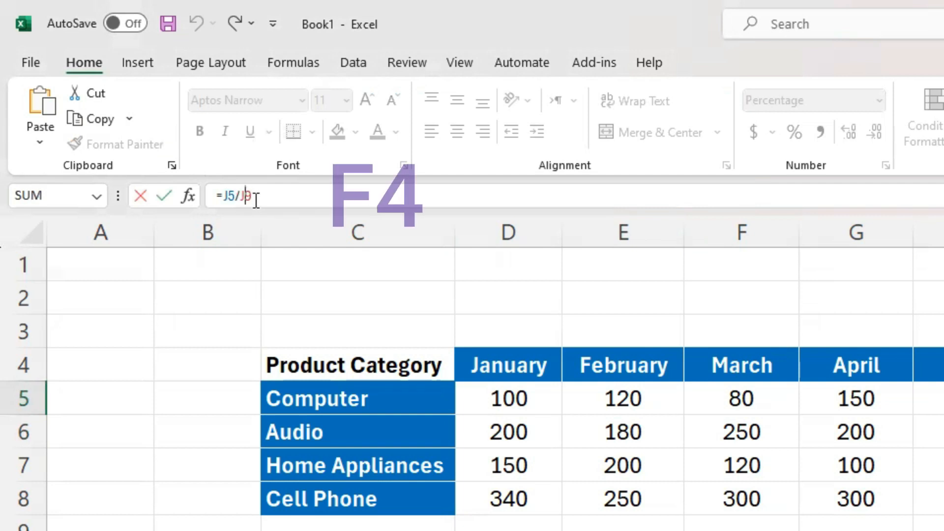
pyautogui.press('F4')
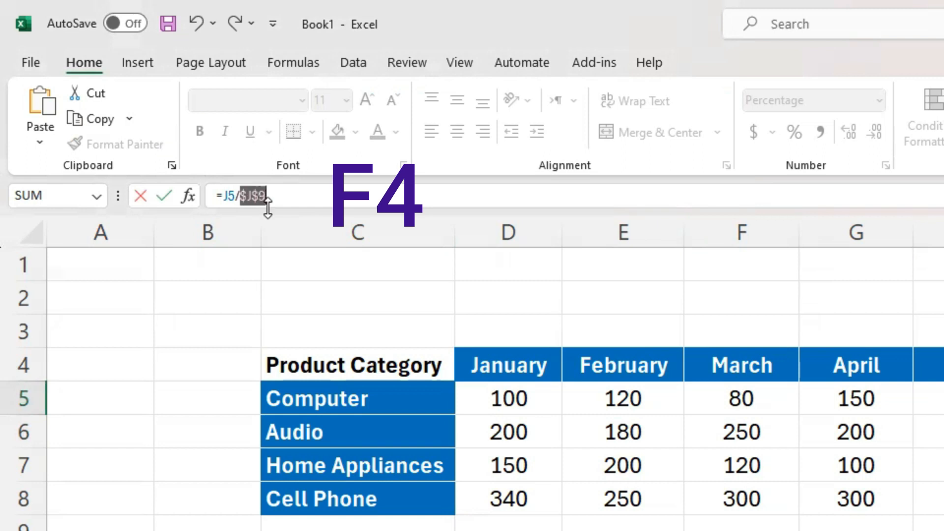
pyautogui.click(327, 203)
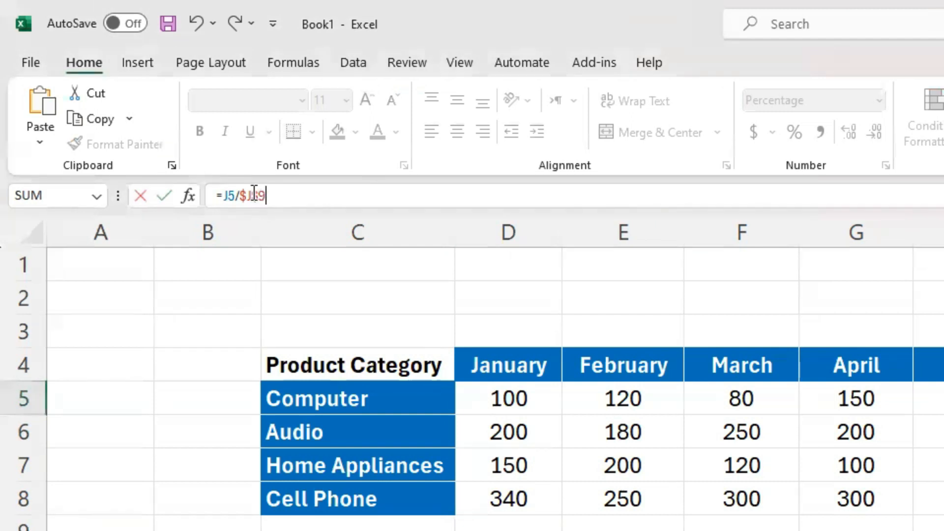
pyautogui.press('F4')
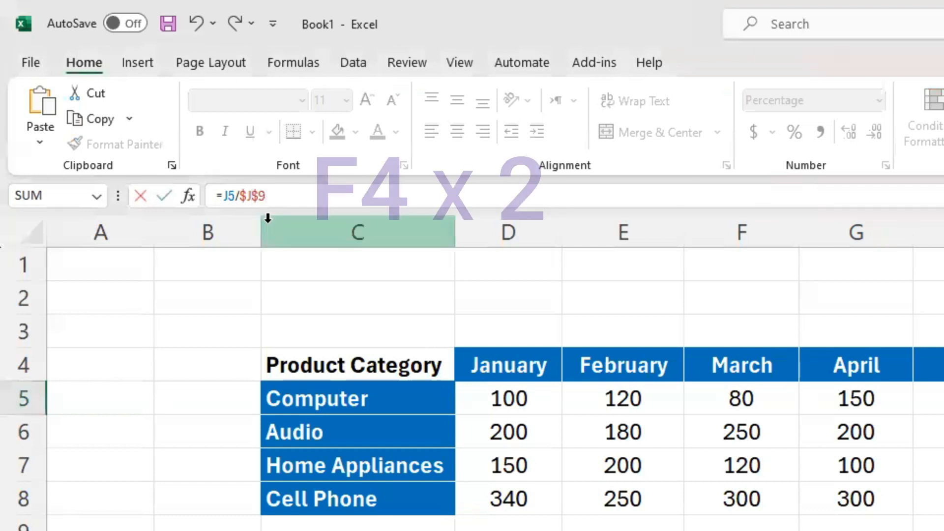
pyautogui.press('F4')
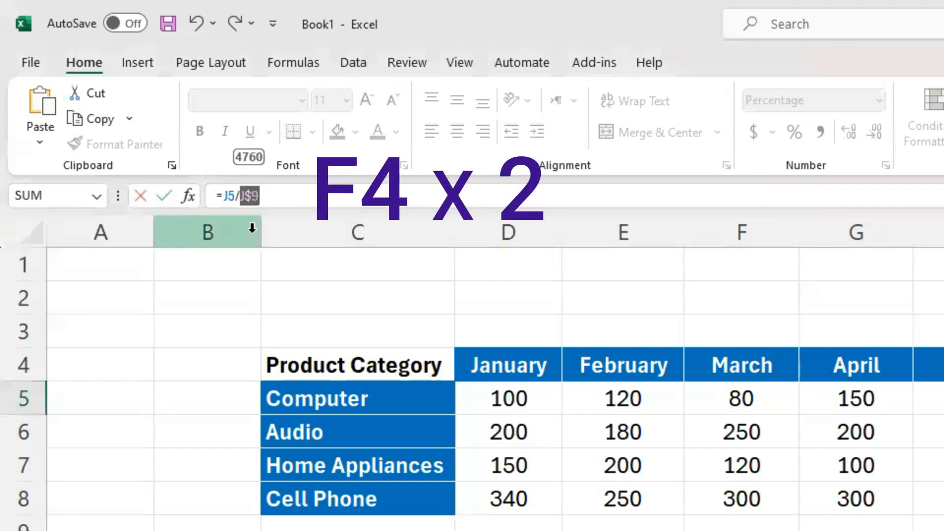
pyautogui.click(287, 195)
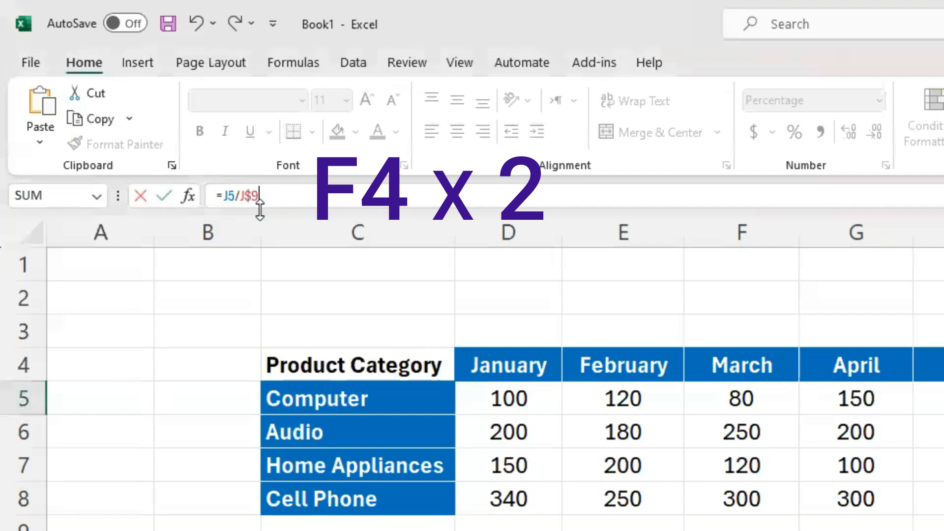
pyautogui.press('F4')
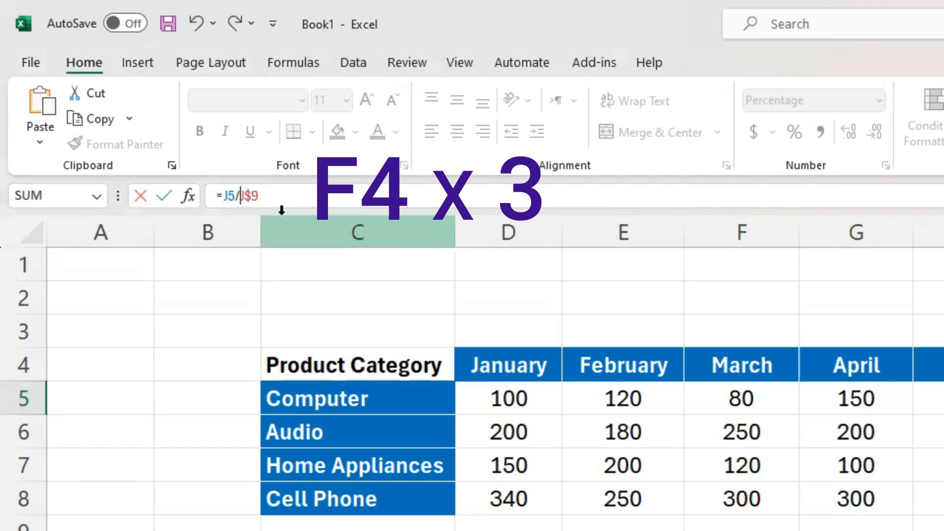
pyautogui.click(292, 202)
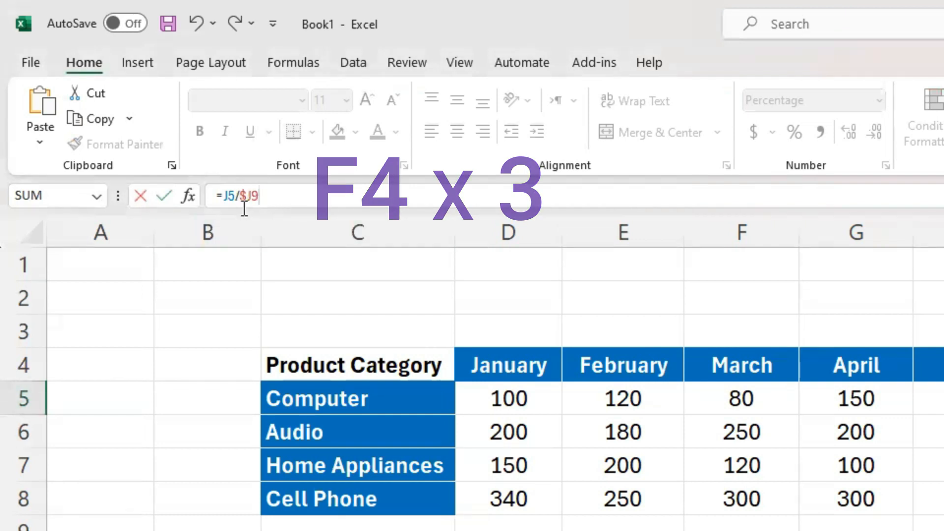
pyautogui.press('F4')
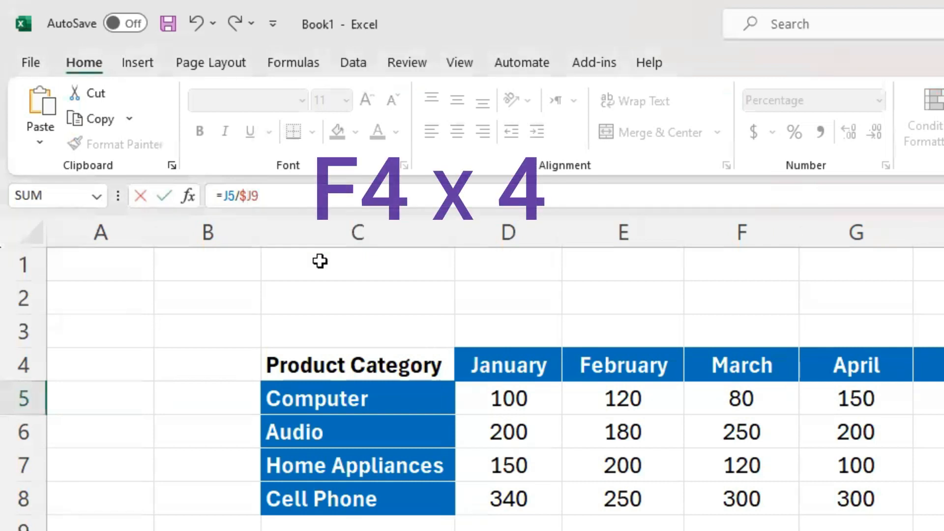
pyautogui.click(293, 195)
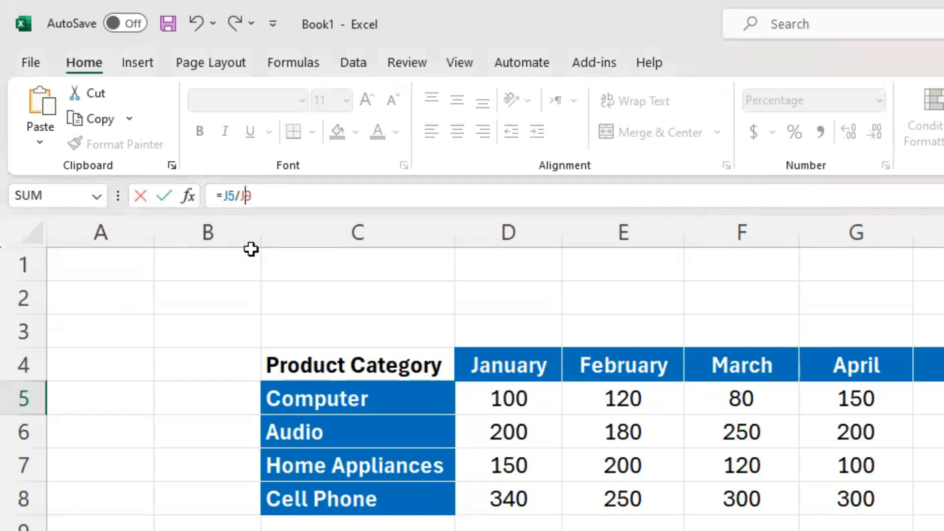
pyautogui.press('F4')
pyautogui.press('F4')
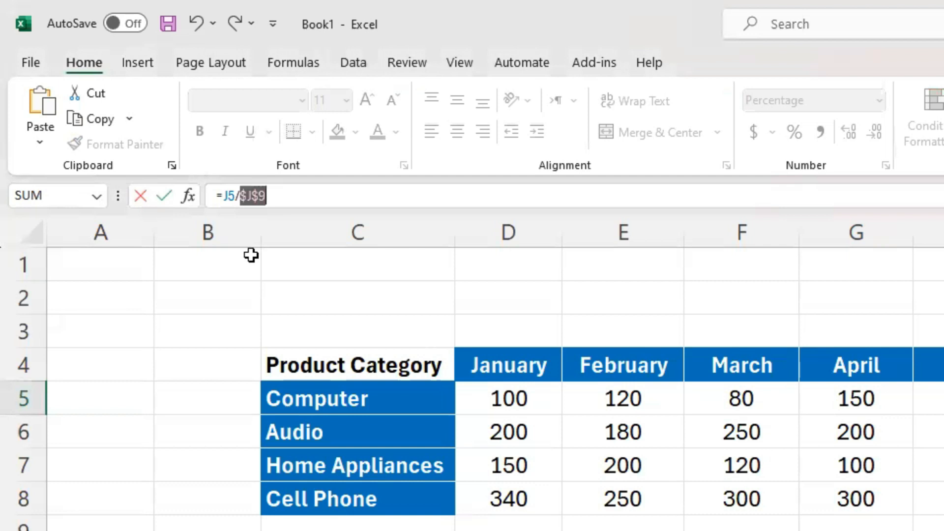
pyautogui.click(249, 201)
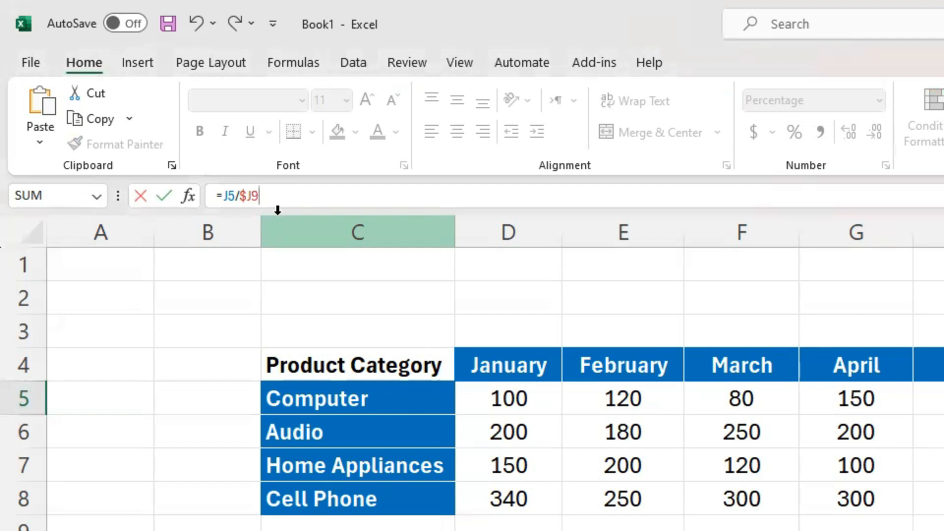
pyautogui.press('F4')
pyautogui.press('F4')
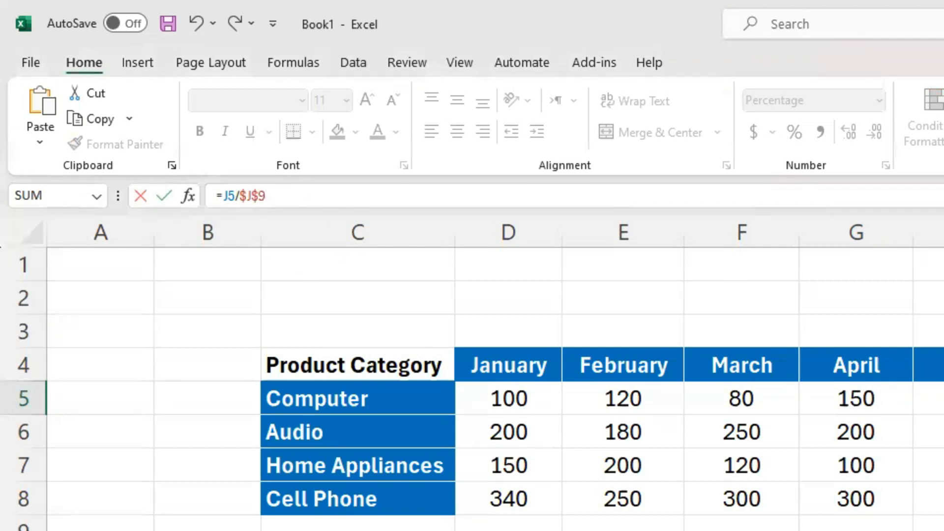
pyautogui.press('Return')
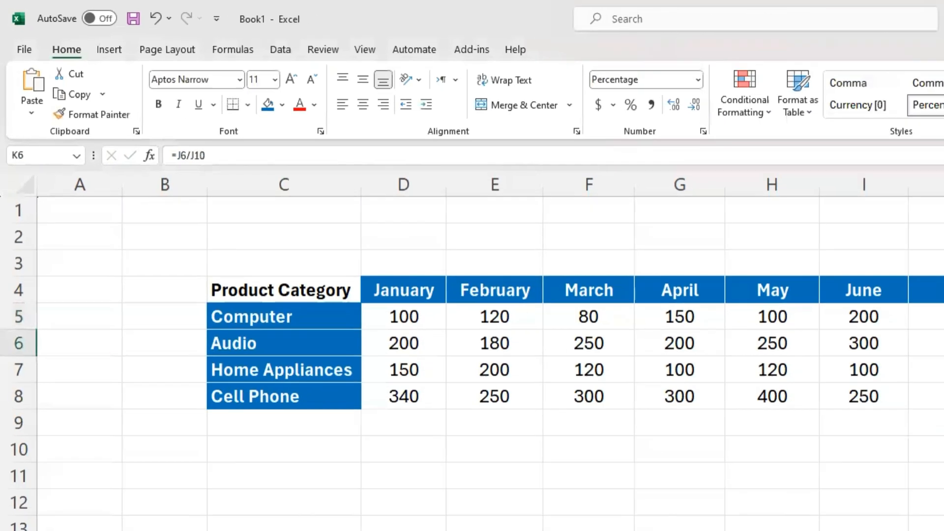
# Step: Fill K5's corrected formula down through K8
pyautogui.click(693, 199)
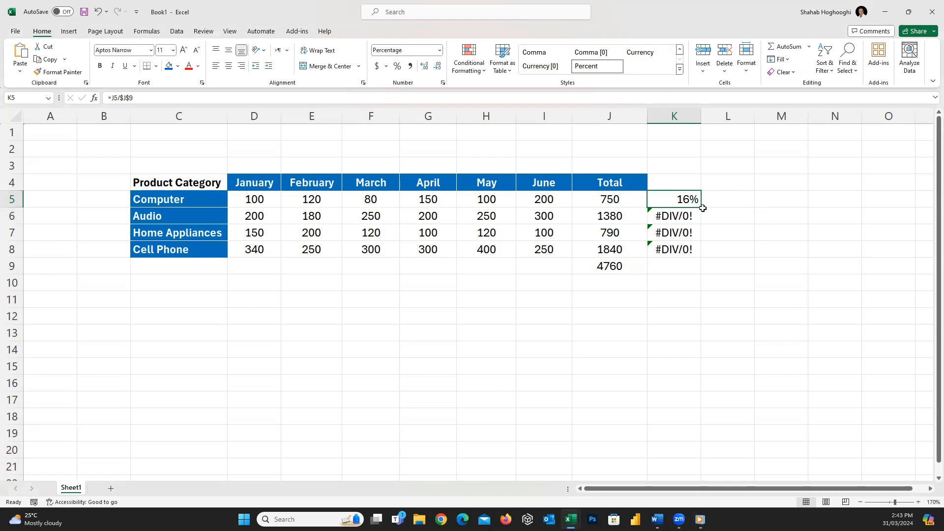
pyautogui.moveTo(700, 207); pyautogui.dragTo(700, 256)
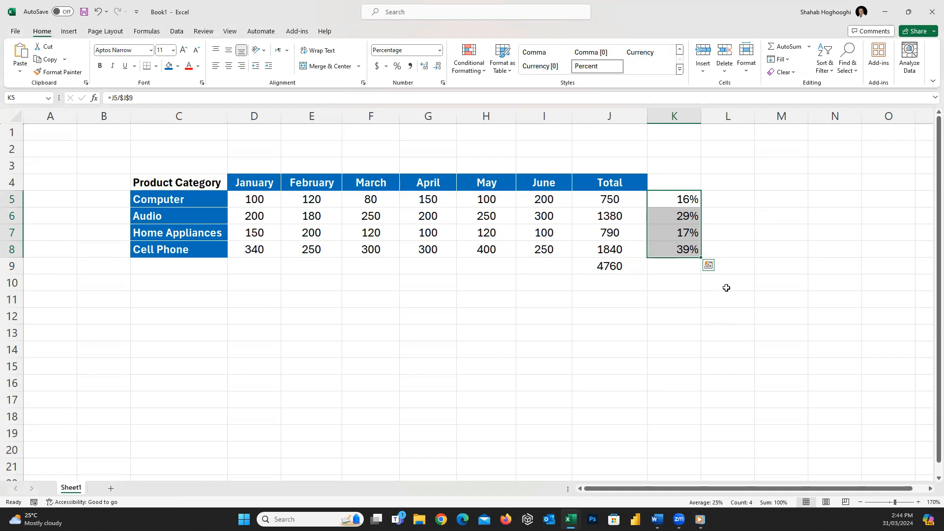
pyautogui.click(674, 216)
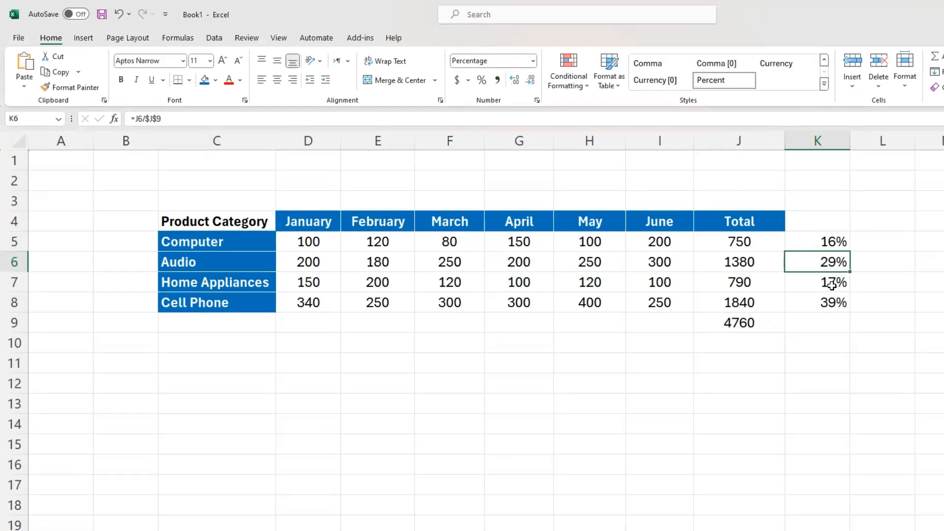
pyautogui.click(831, 286)
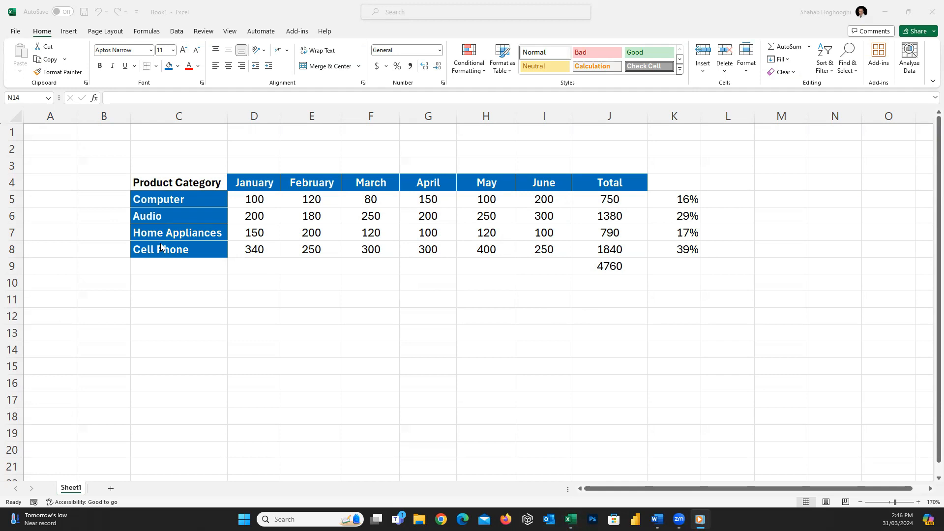
# Step: Copy the product table C4:I8 and paste it starting at C12
pyautogui.click(140, 178)
pyautogui.moveTo(139, 177); pyautogui.dragTo(540, 249)
pyautogui.hotkey('ctrl', 'c')
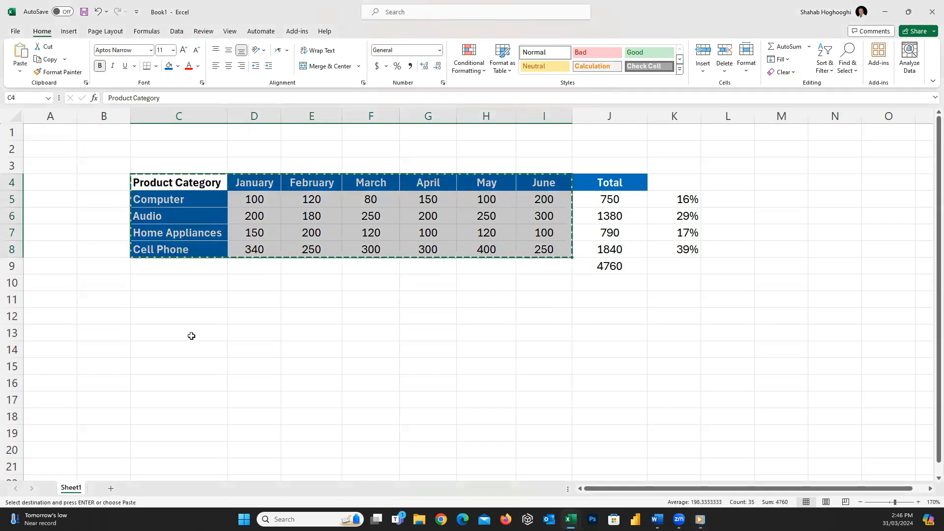
pyautogui.click(171, 315)
pyautogui.hotkey('ctrl', 'v')
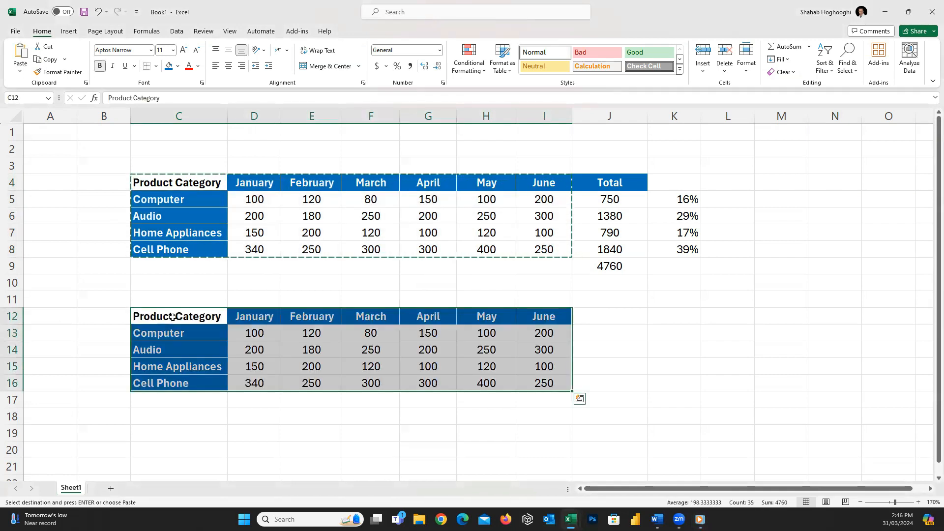
# Step: Clear the monthly values D13:I16 in the pasted table
pyautogui.moveTo(254, 333); pyautogui.dragTo(532, 386)
pyautogui.press('Delete')
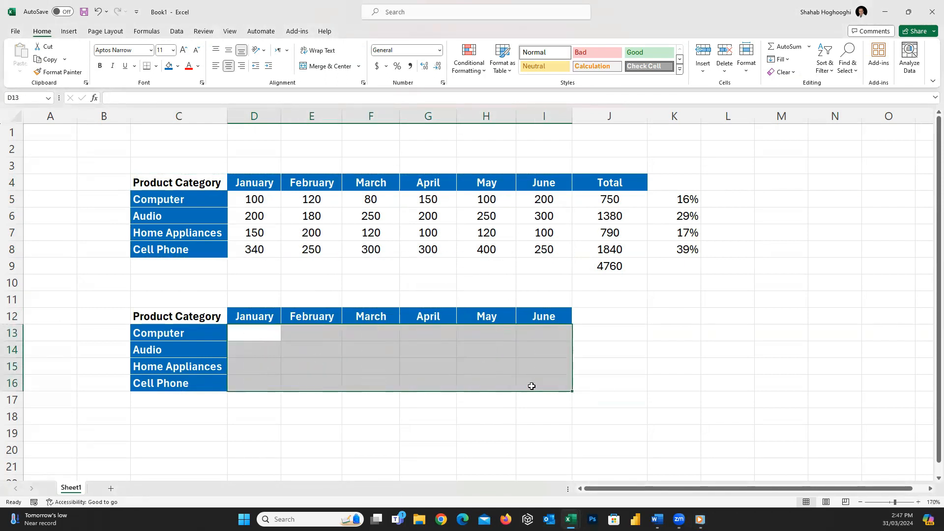
pyautogui.click(649, 346)
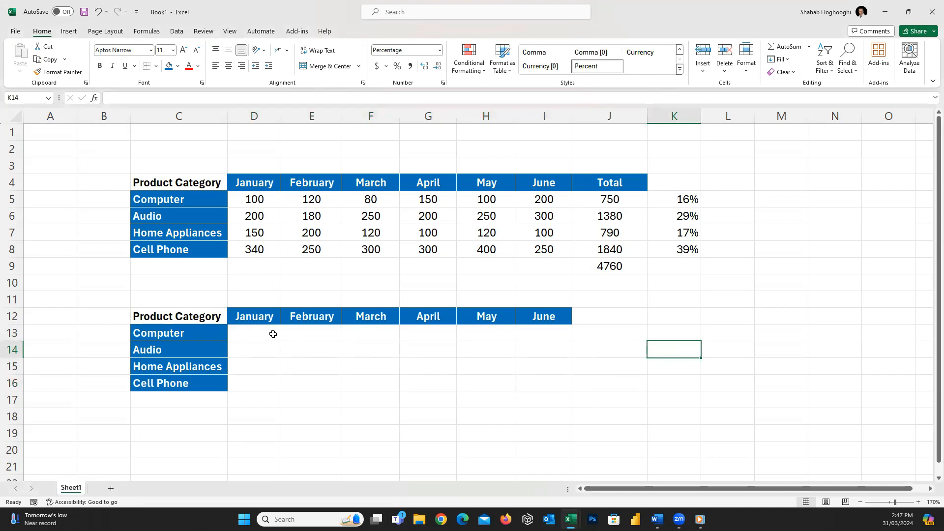
# Step: Enter the formula =D5/$J$5 in D13 to compute January's share of the Computer total
pyautogui.click(253, 198)
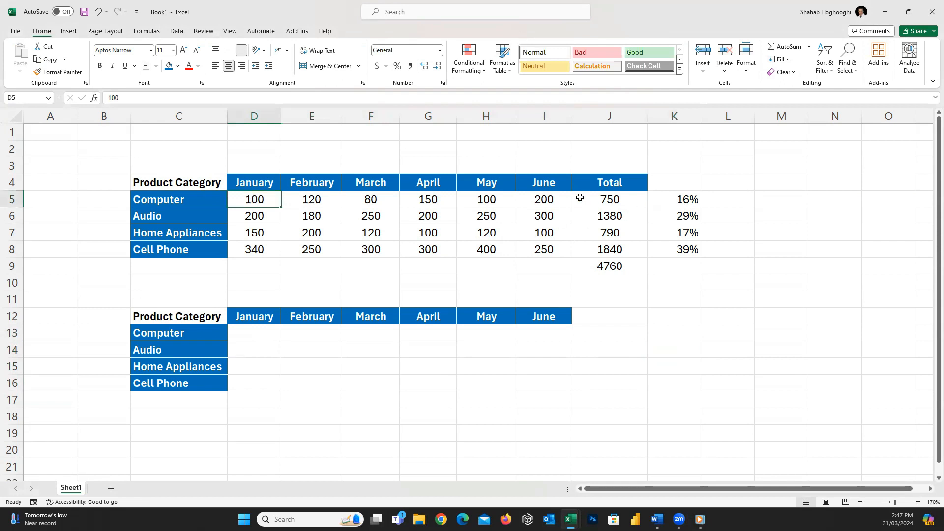
pyautogui.click(609, 198)
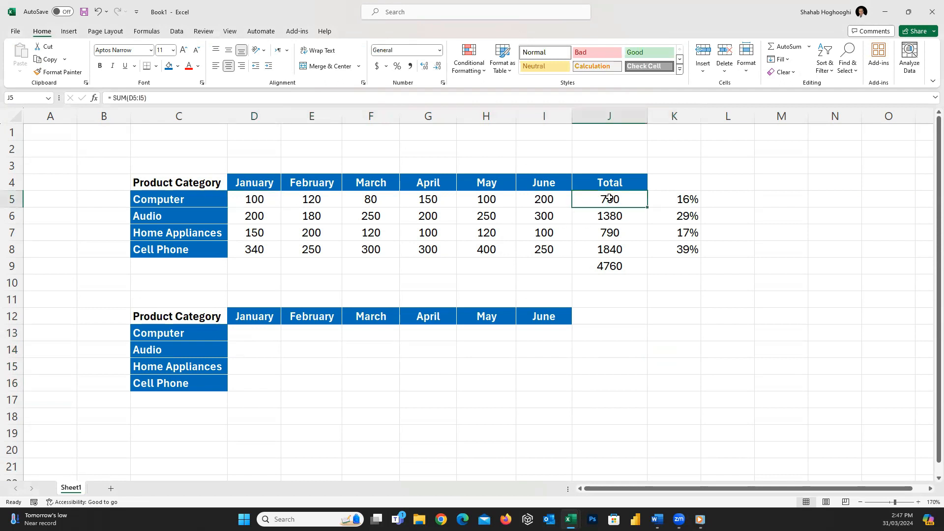
pyautogui.click(261, 334)
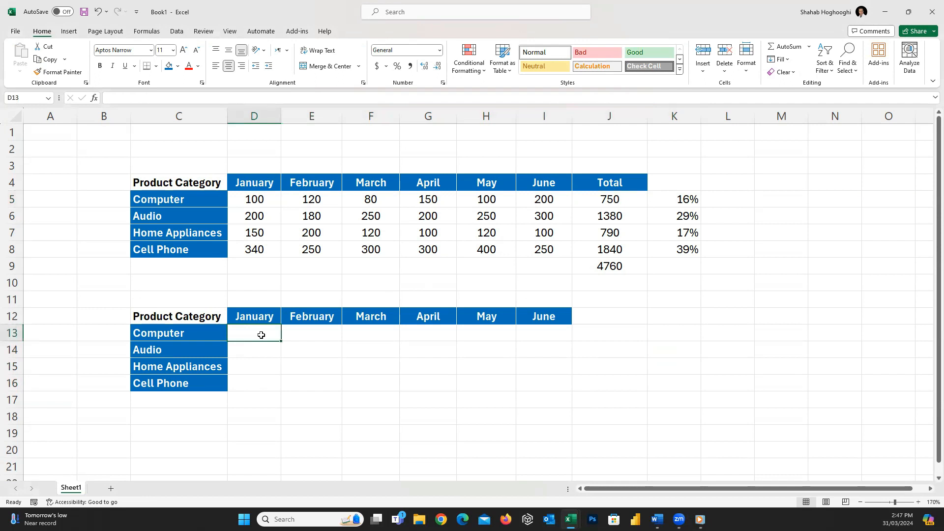
pyautogui.write('=')
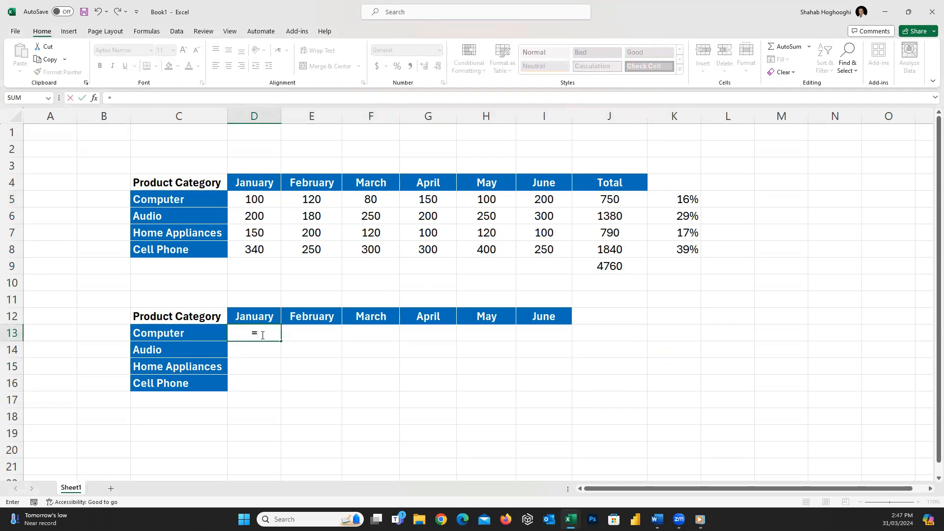
pyautogui.write('D5')
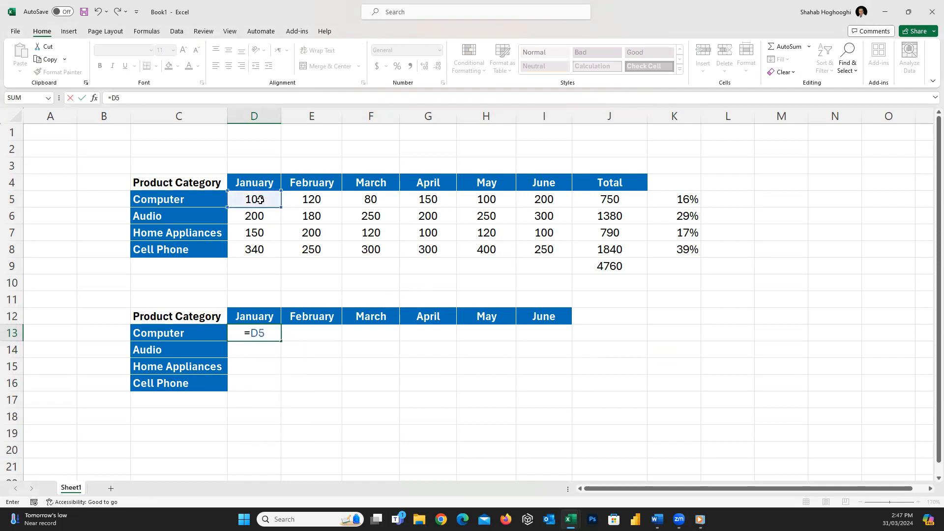
pyautogui.write('/J5')
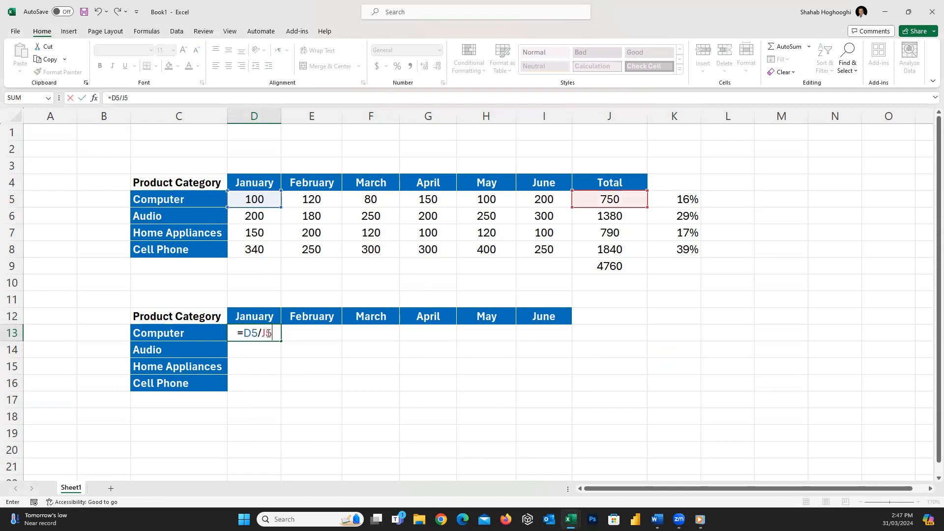
pyautogui.press('F4')
pyautogui.press('Return')
# Step: Format the range D13:I16 as percentages
pyautogui.moveTo(267, 333)
pyautogui.mouseDown()
pyautogui.moveTo(320, 367)
pyautogui.moveTo(481, 392)
pyautogui.moveTo(540, 389)
pyautogui.mouseUp()
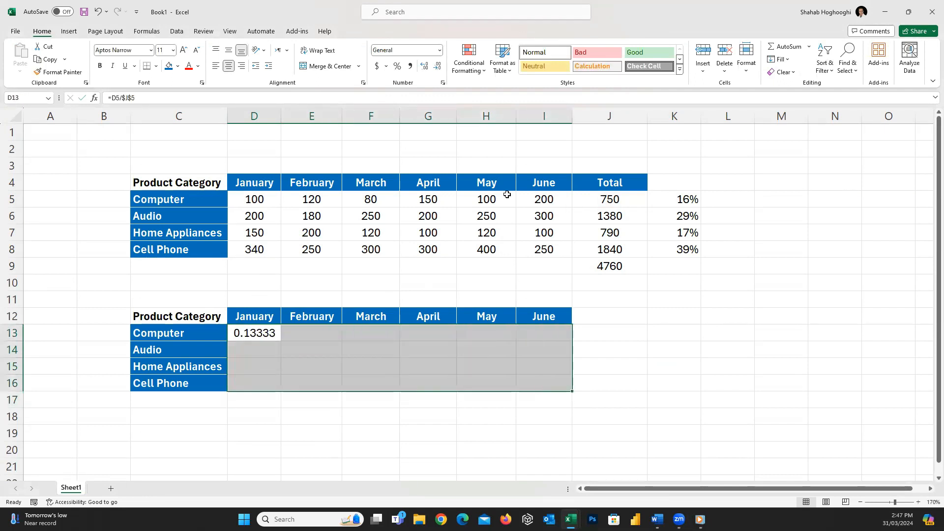
pyautogui.click(397, 66)
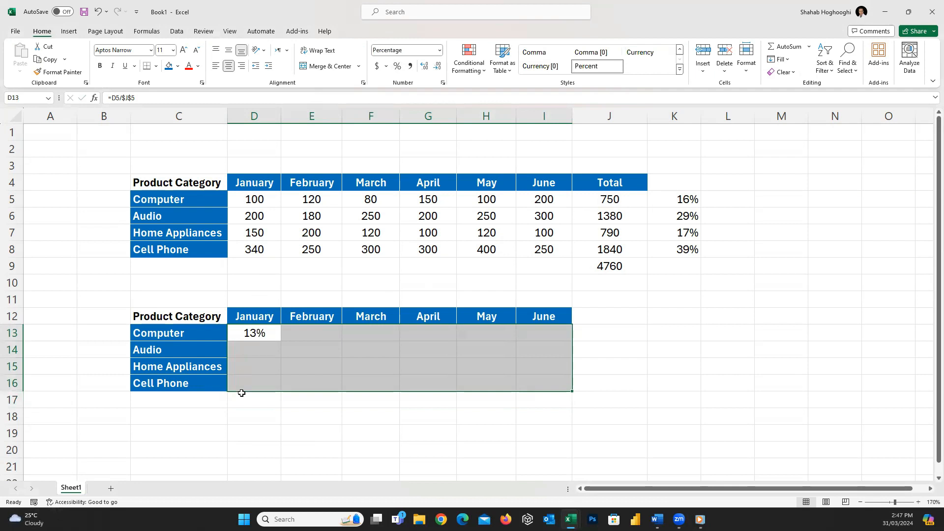
pyautogui.click(246, 416)
# Step: Fill D13's formula across to I13 and then down through row 16
pyautogui.click(254, 332)
pyautogui.moveTo(284, 339); pyautogui.dragTo(550, 332)
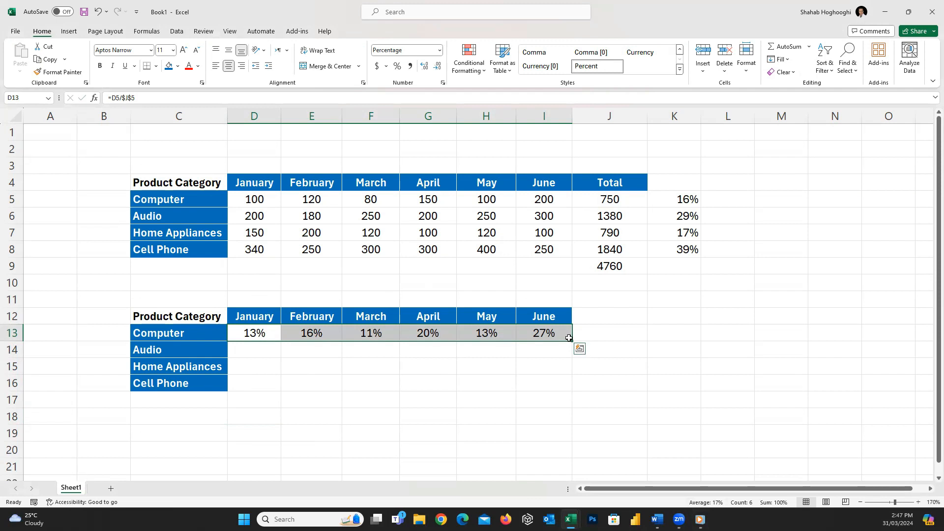
pyautogui.moveTo(572, 341); pyautogui.dragTo(573, 389)
pyautogui.click(602, 409)
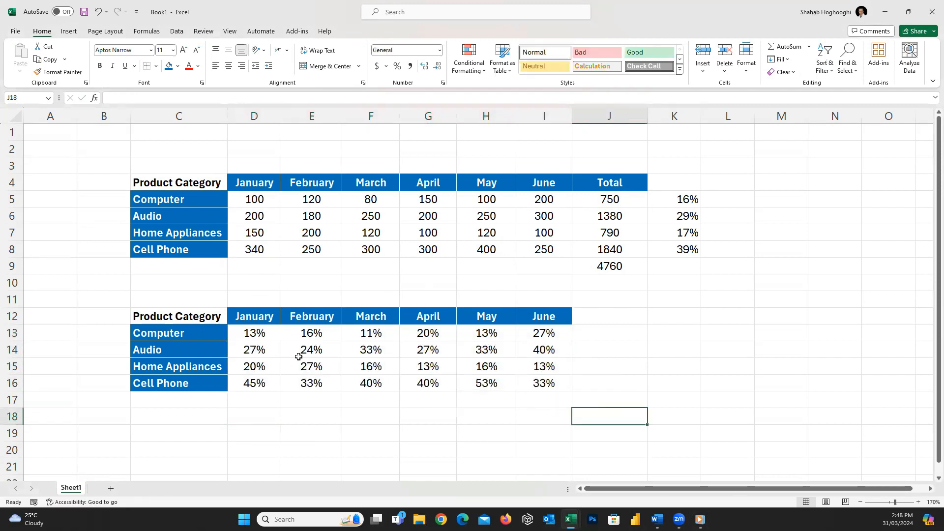
# Step: Inspect the copied share formulas in row 14, opening I14's formula to see its references
pyautogui.click(247, 350)
pyautogui.moveTo(247, 350); pyautogui.dragTo(566, 355)
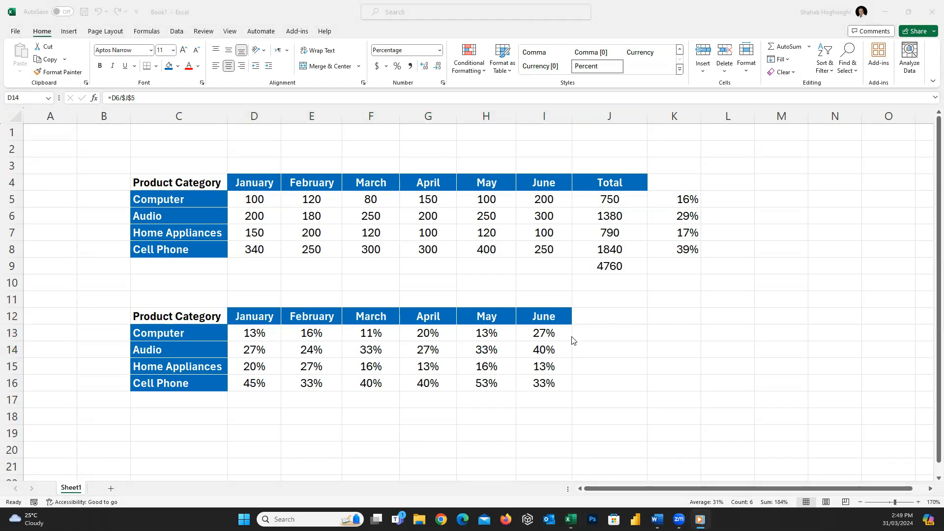
pyautogui.click(546, 348)
pyautogui.click(544, 348)
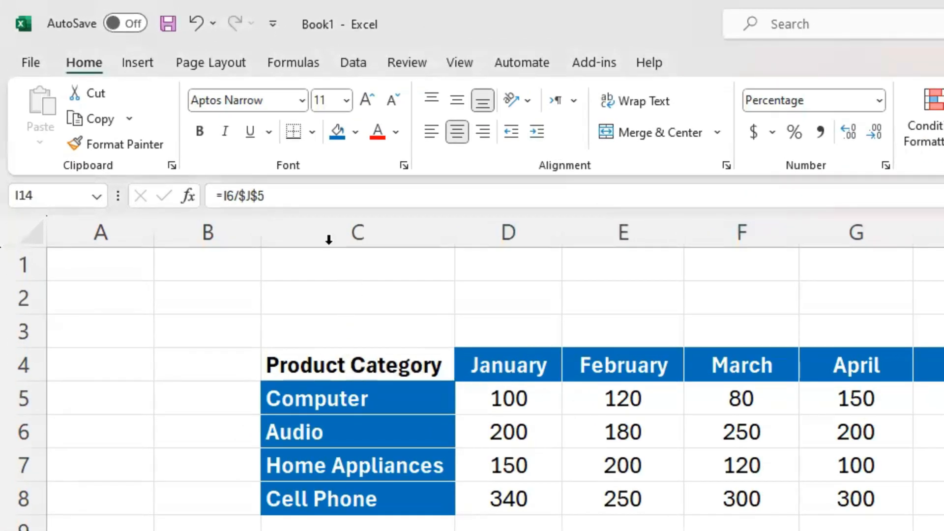
pyautogui.click(248, 196)
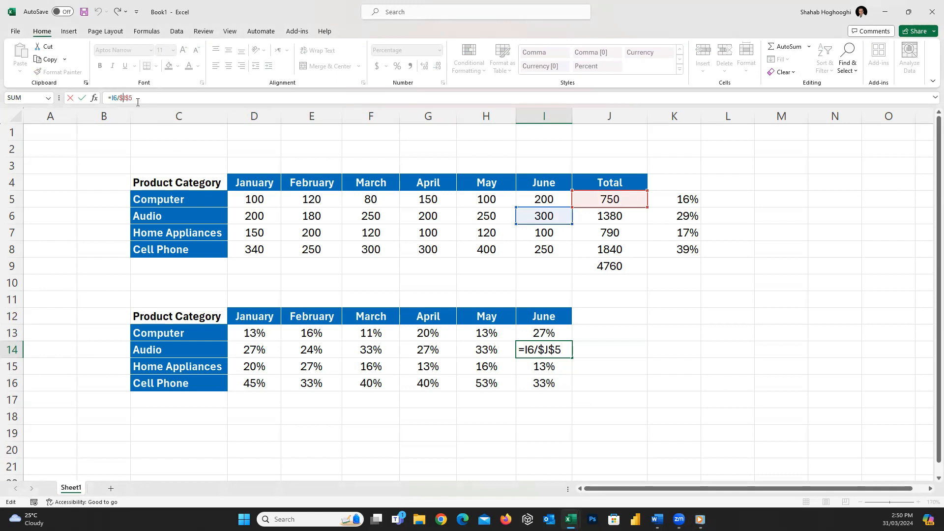
# Step: Change D13's formula to =D5/$J5 so the total's row reference becomes relative
pyautogui.click(272, 331)
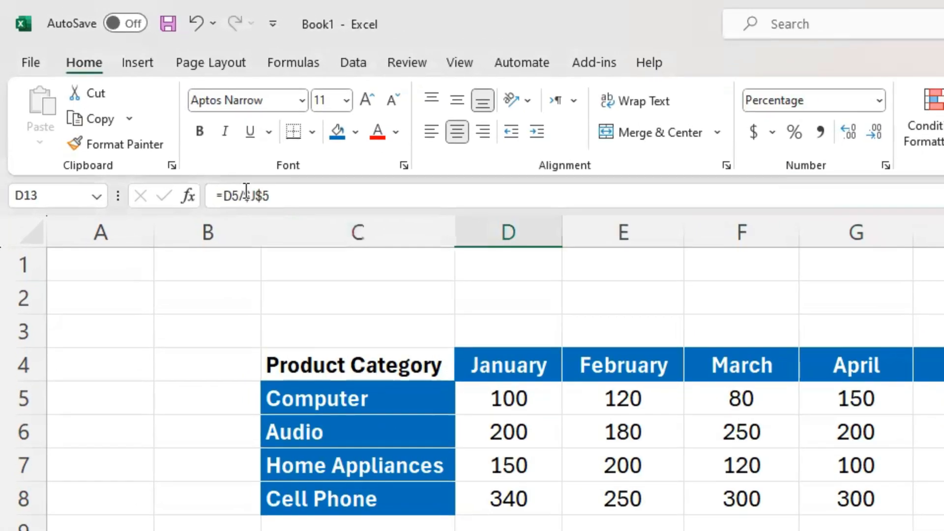
pyautogui.click(123, 98)
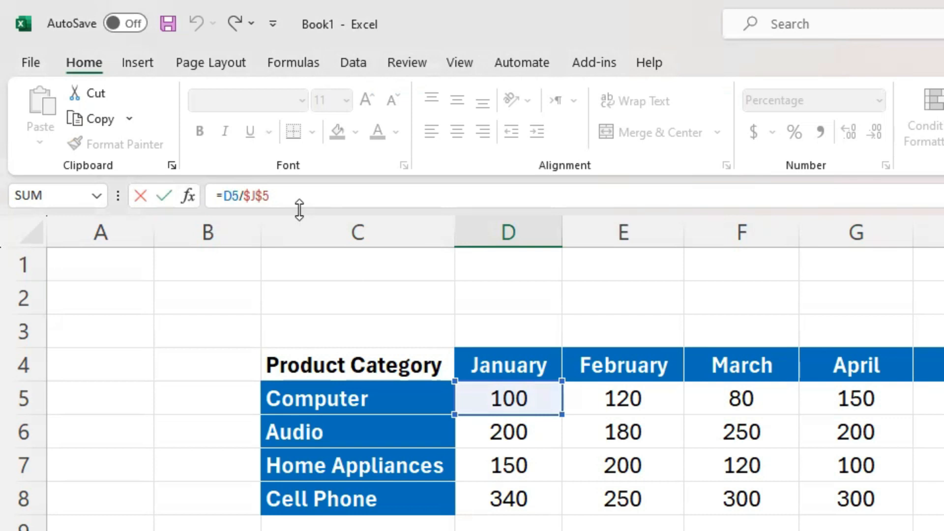
pyautogui.press('F4')
pyautogui.press('F4')
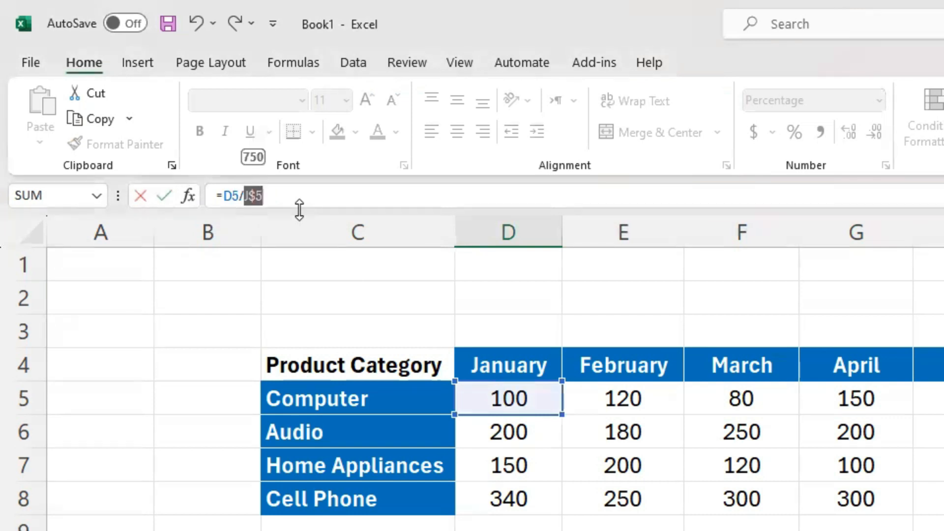
pyautogui.click(307, 198)
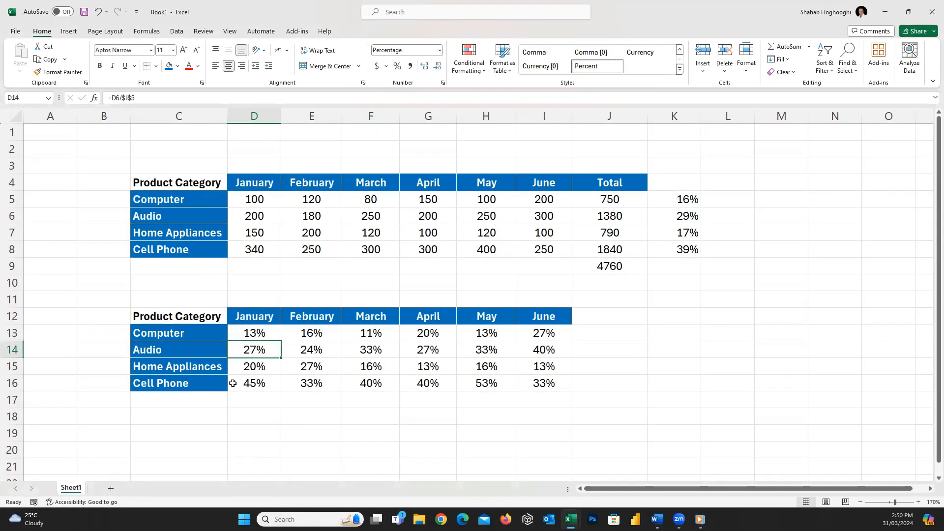
# Step: Fill D13's formula across to I13 and then down through row 16
pyautogui.click(256, 333)
pyautogui.moveTo(280, 341); pyautogui.dragTo(572, 345)
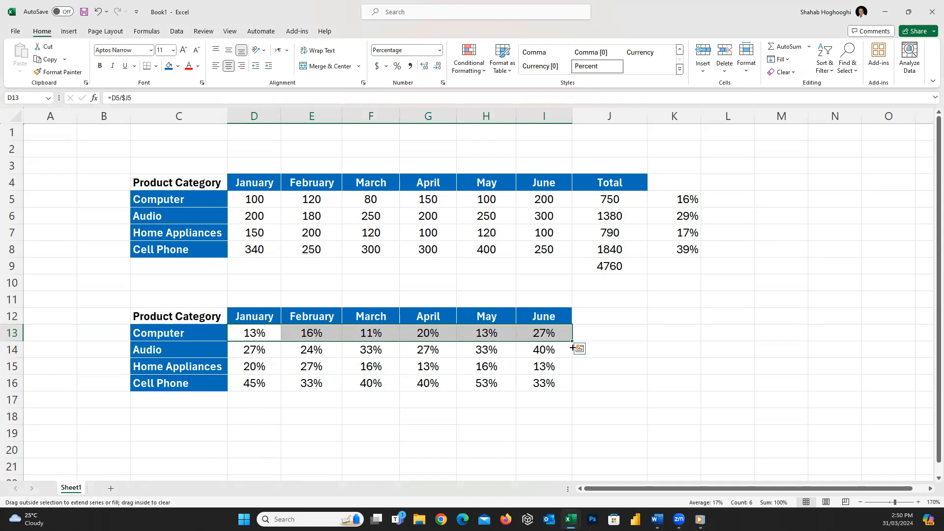
pyautogui.moveTo(572, 348); pyautogui.dragTo(572, 375)
pyautogui.moveTo(570, 387); pyautogui.dragTo(570, 387)
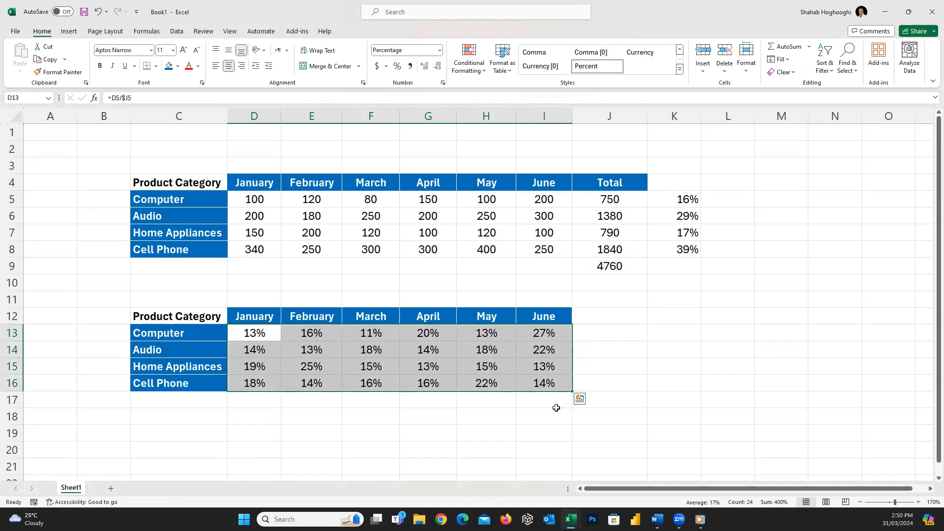
pyautogui.click(543, 414)
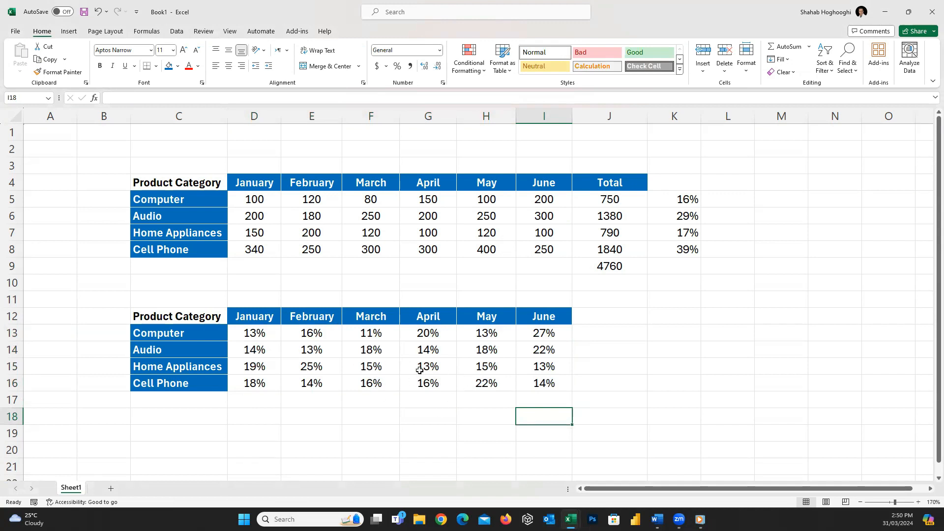
# Step: Review the recalculated share formulas in rows 14 and 16
pyautogui.click(257, 348)
pyautogui.moveTo(304, 349); pyautogui.dragTo(534, 351)
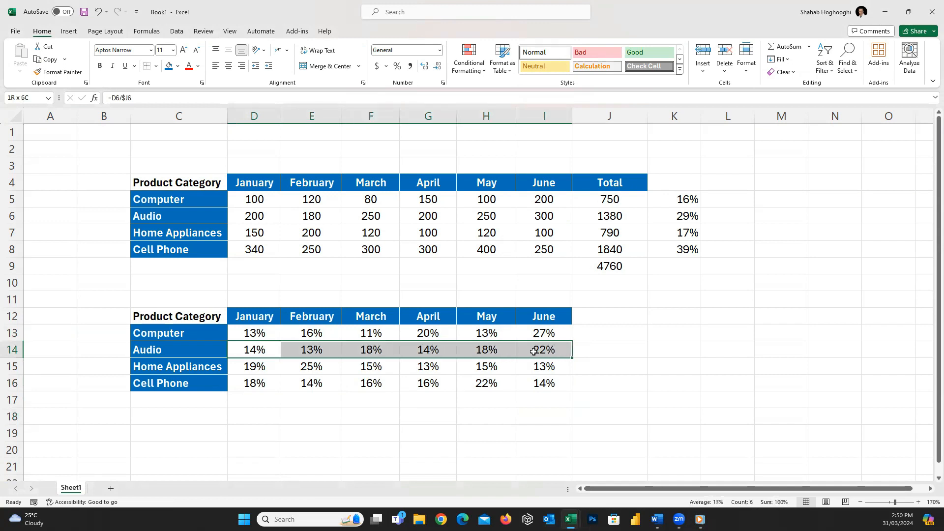
pyautogui.click(242, 384)
pyautogui.moveTo(247, 384); pyautogui.dragTo(542, 382)
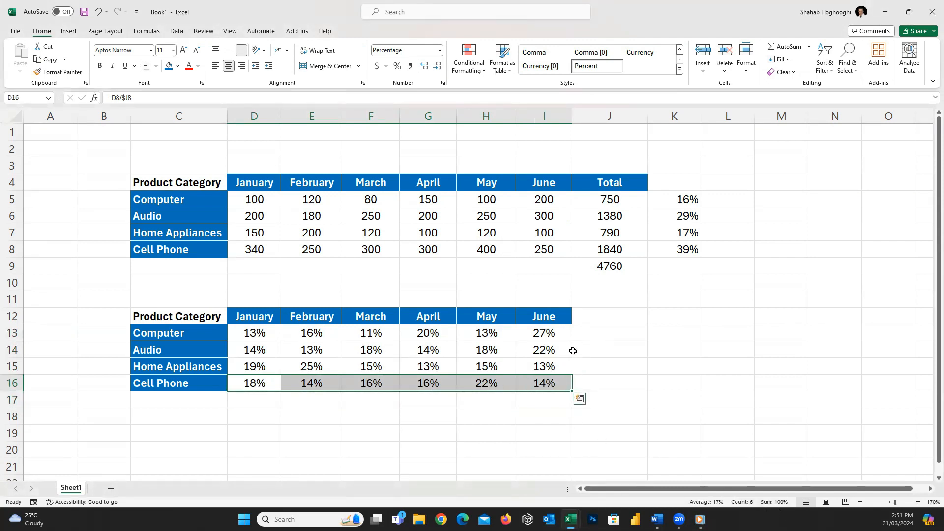
pyautogui.click(545, 351)
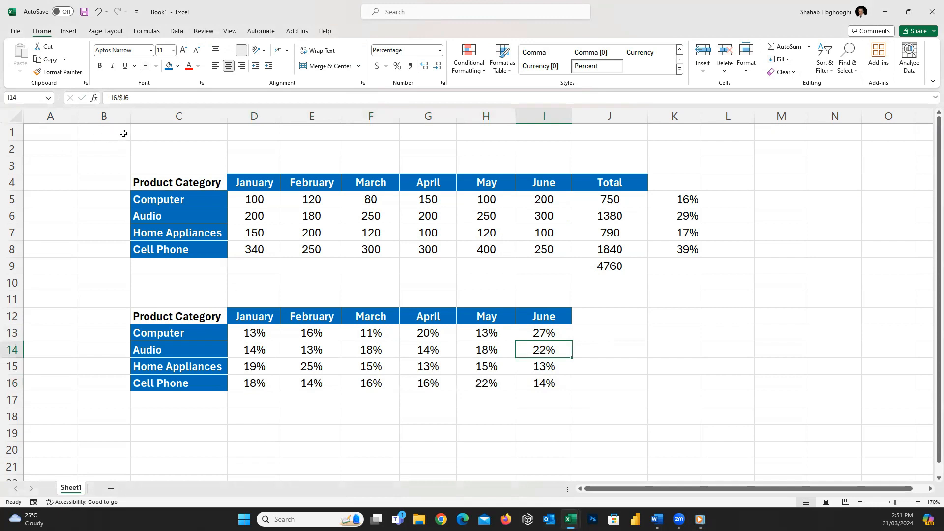